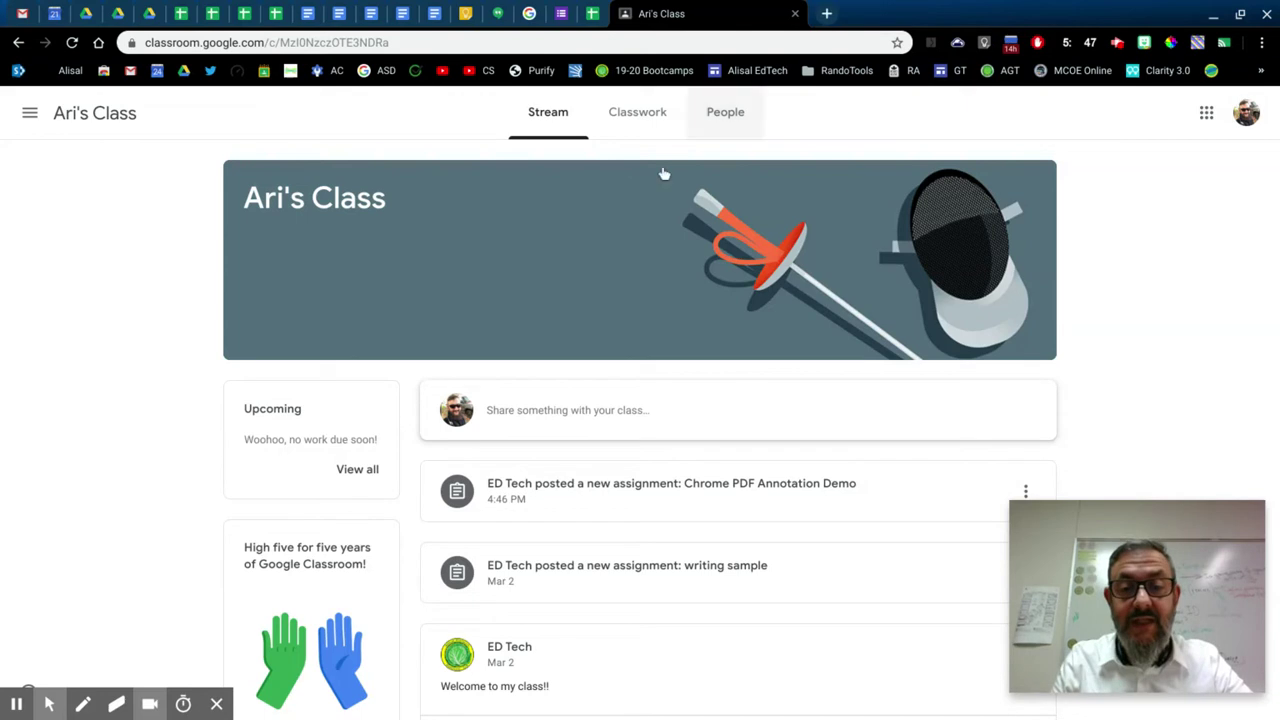
From Classwork, open the Chrome PDF Annotation Demo assignment details, dismissing both tips.
left_click(638, 115)
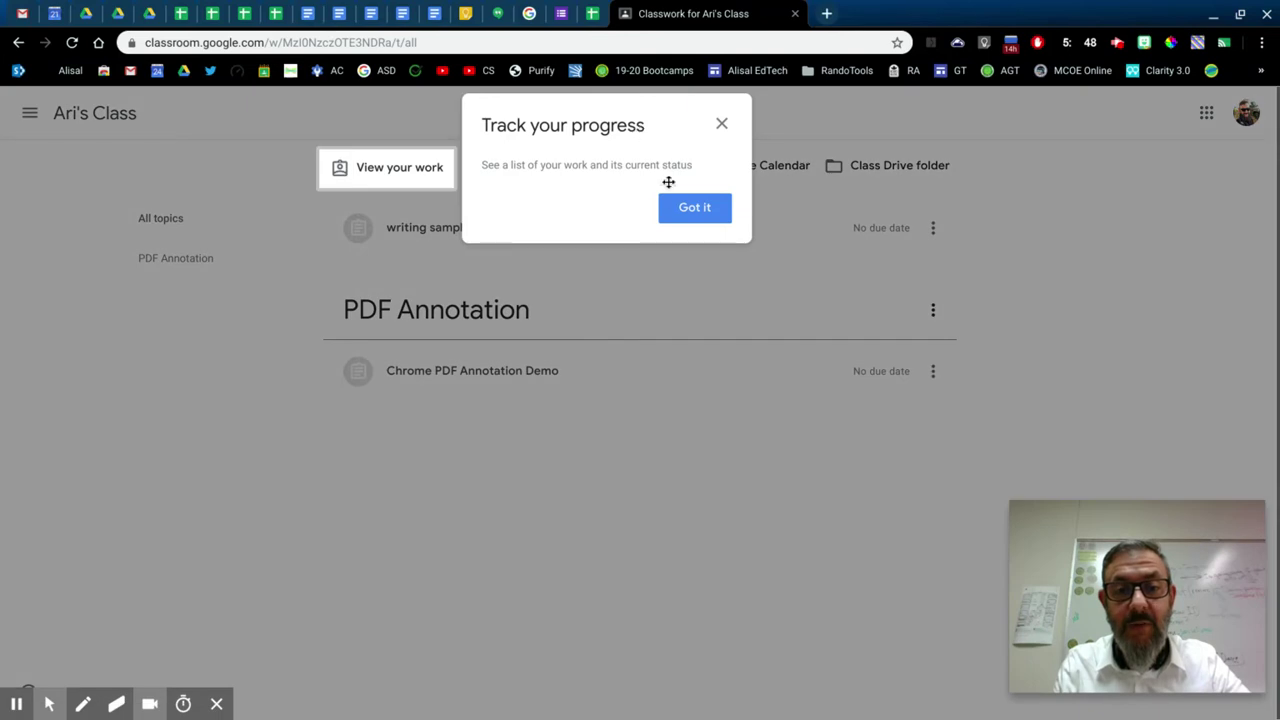
left_click(670, 211)
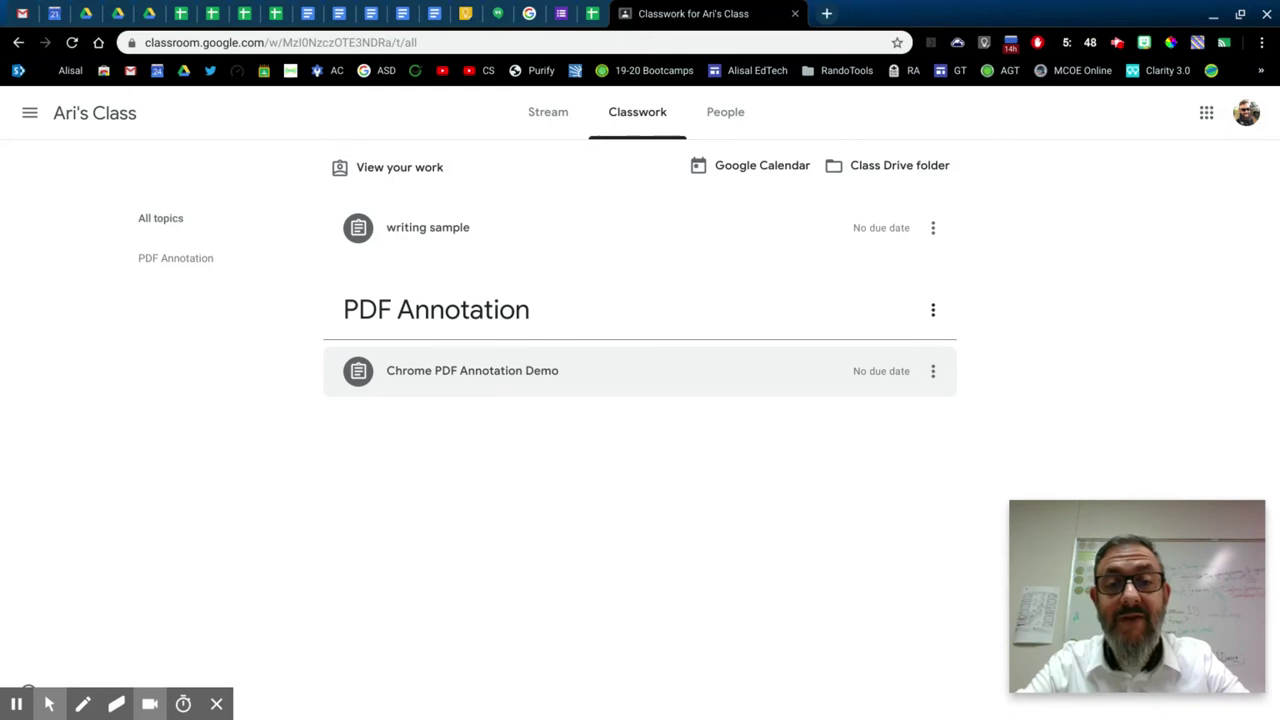
left_click(456, 370)
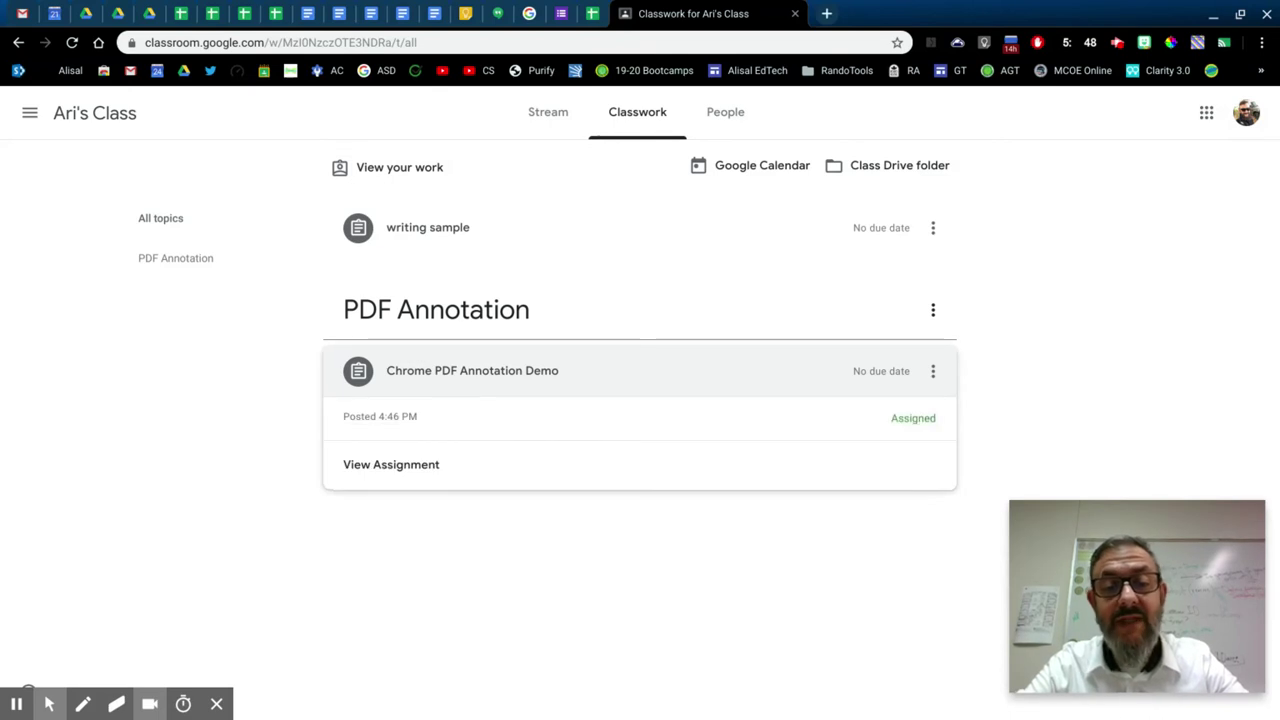
left_click(400, 464)
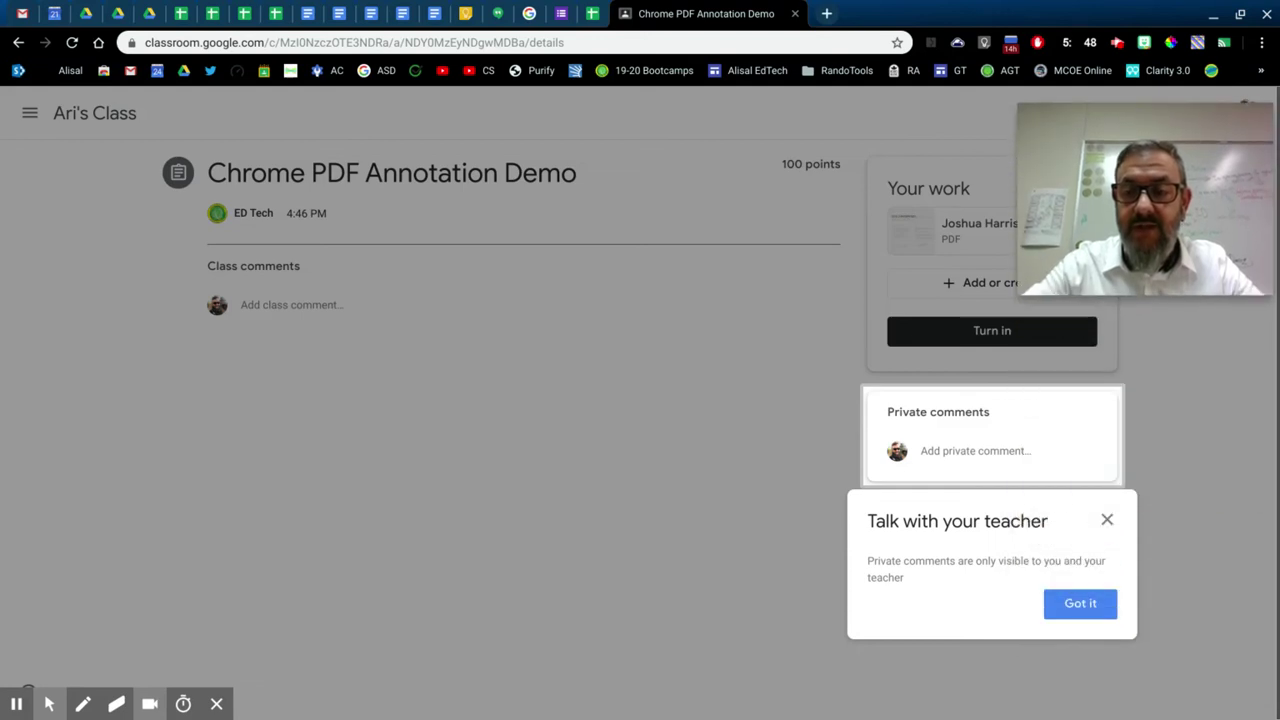
left_click(1094, 608)
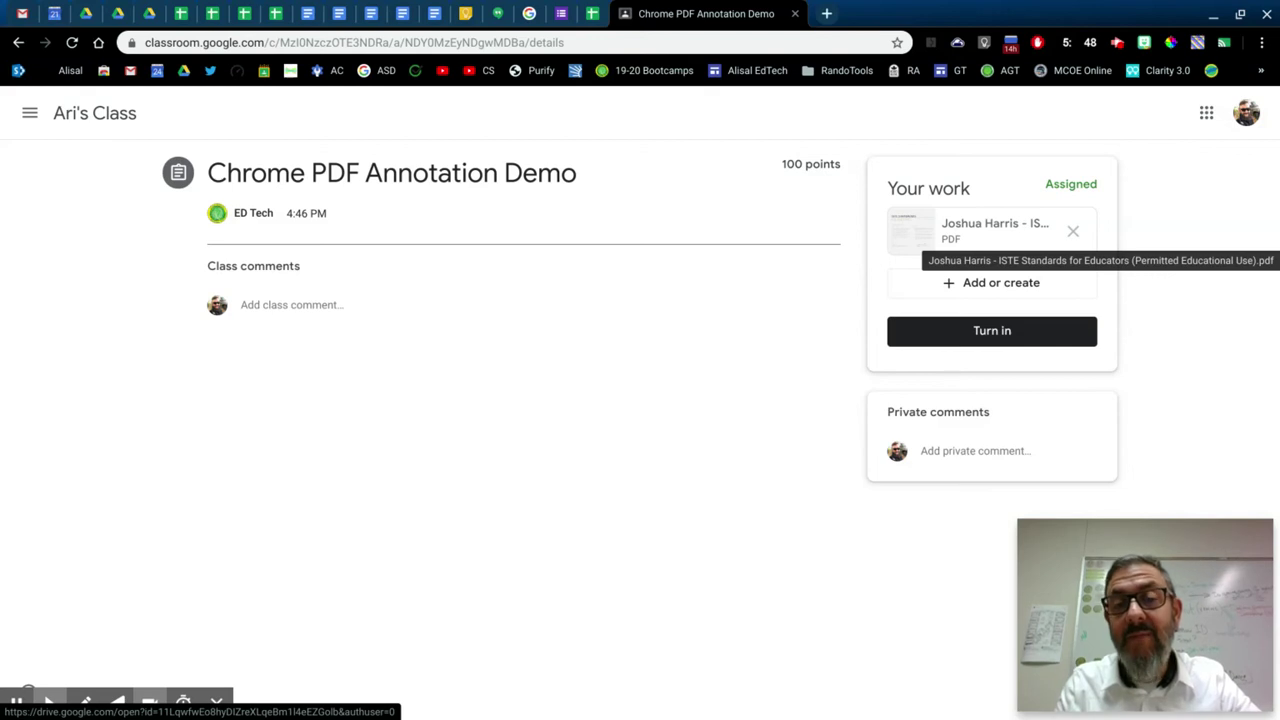
Open the attached ISTE Standards PDF in its own Drive tab and start downloading it.
left_click(979, 242)
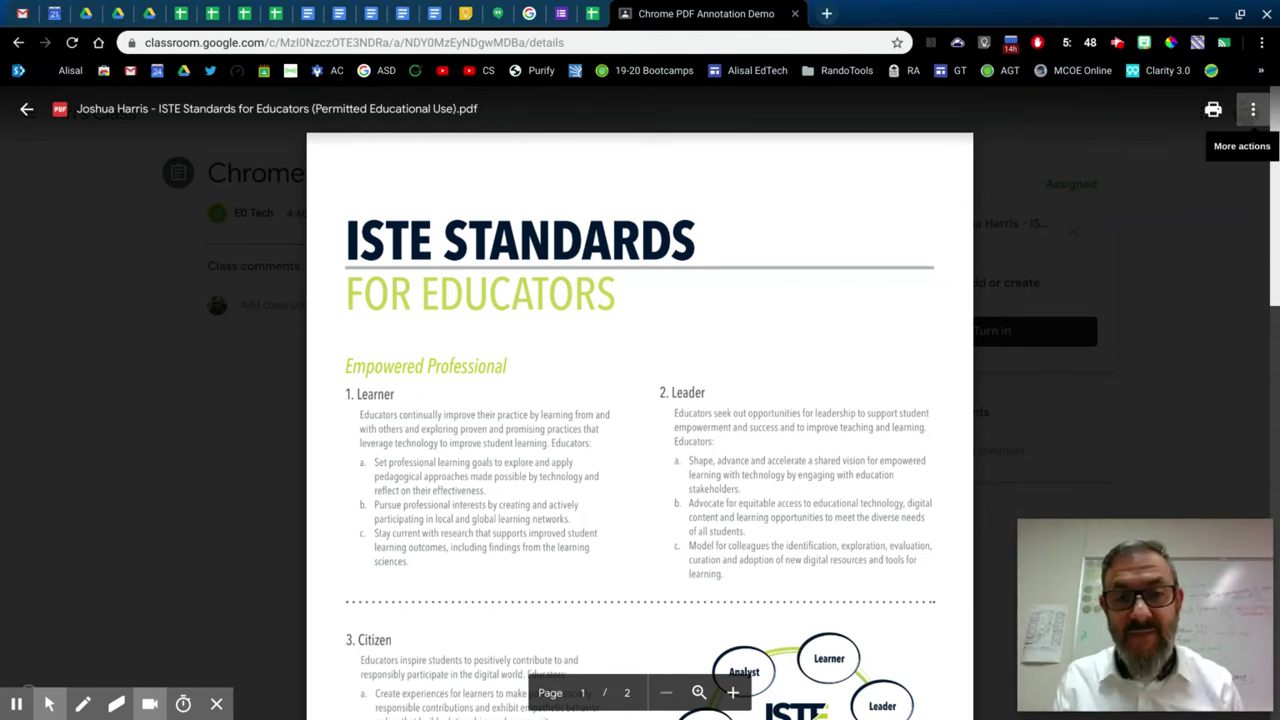
left_click(1253, 110)
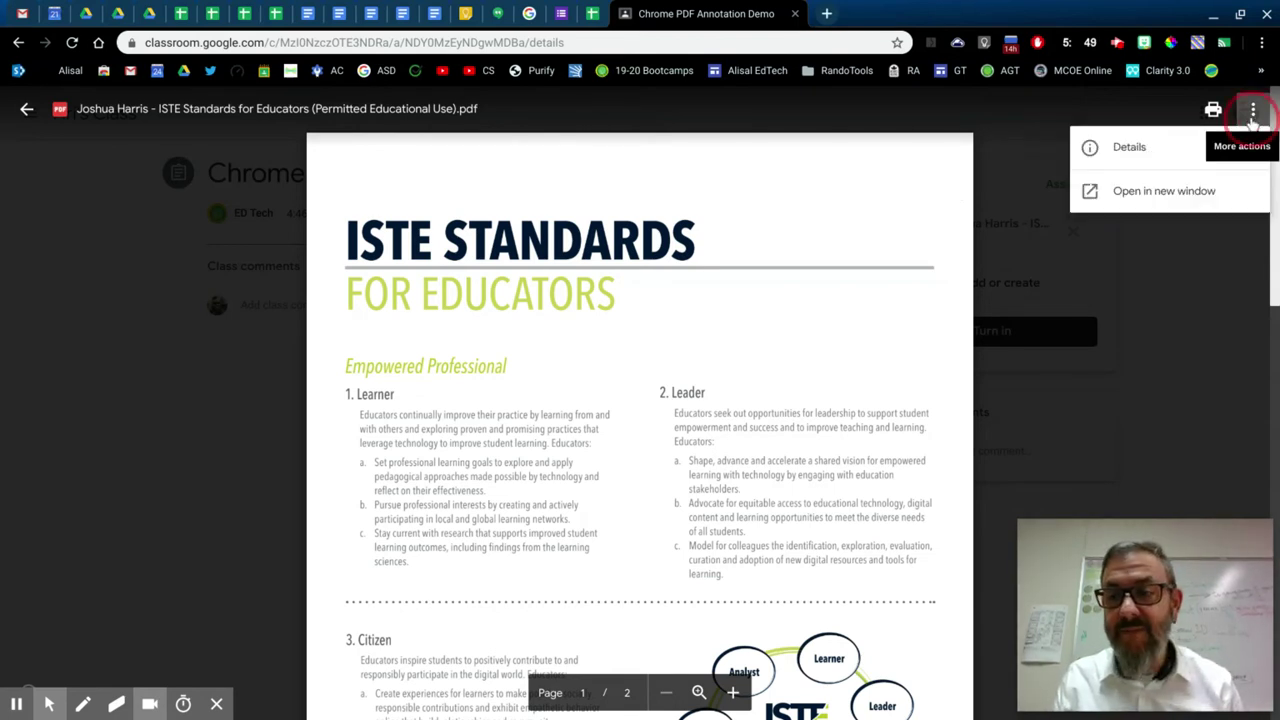
left_click(1199, 205)
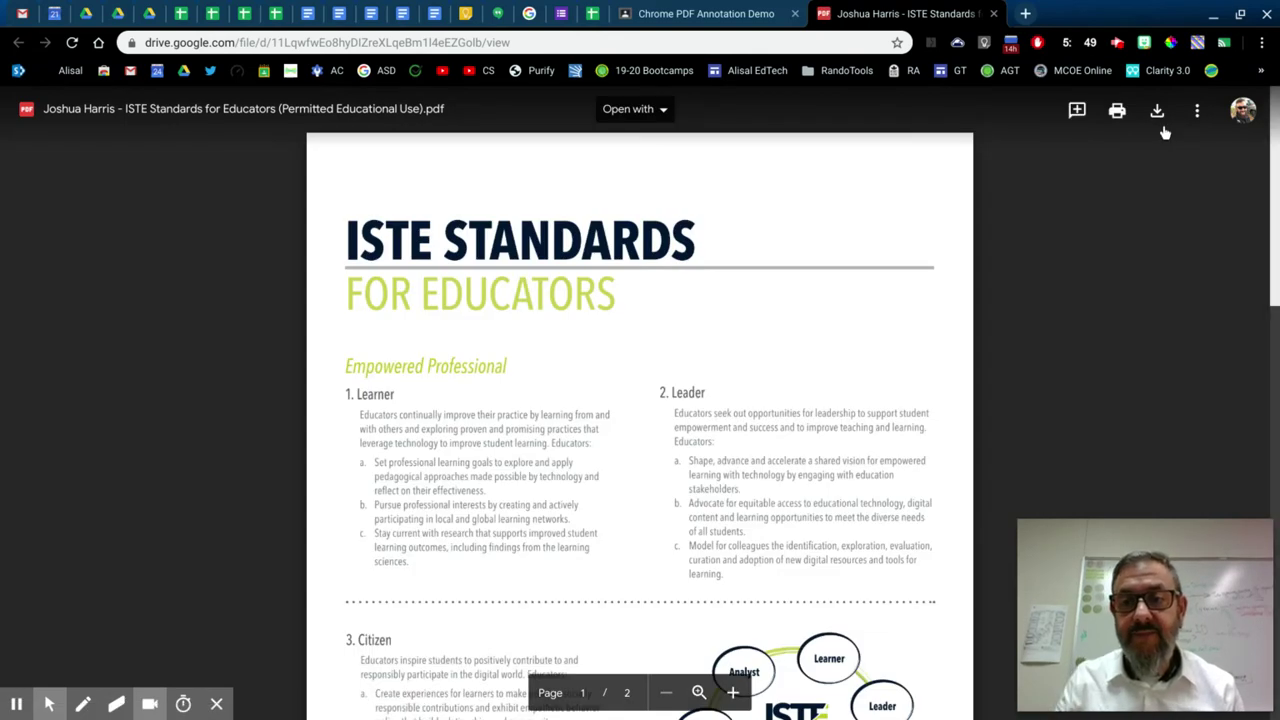
left_click(1157, 112)
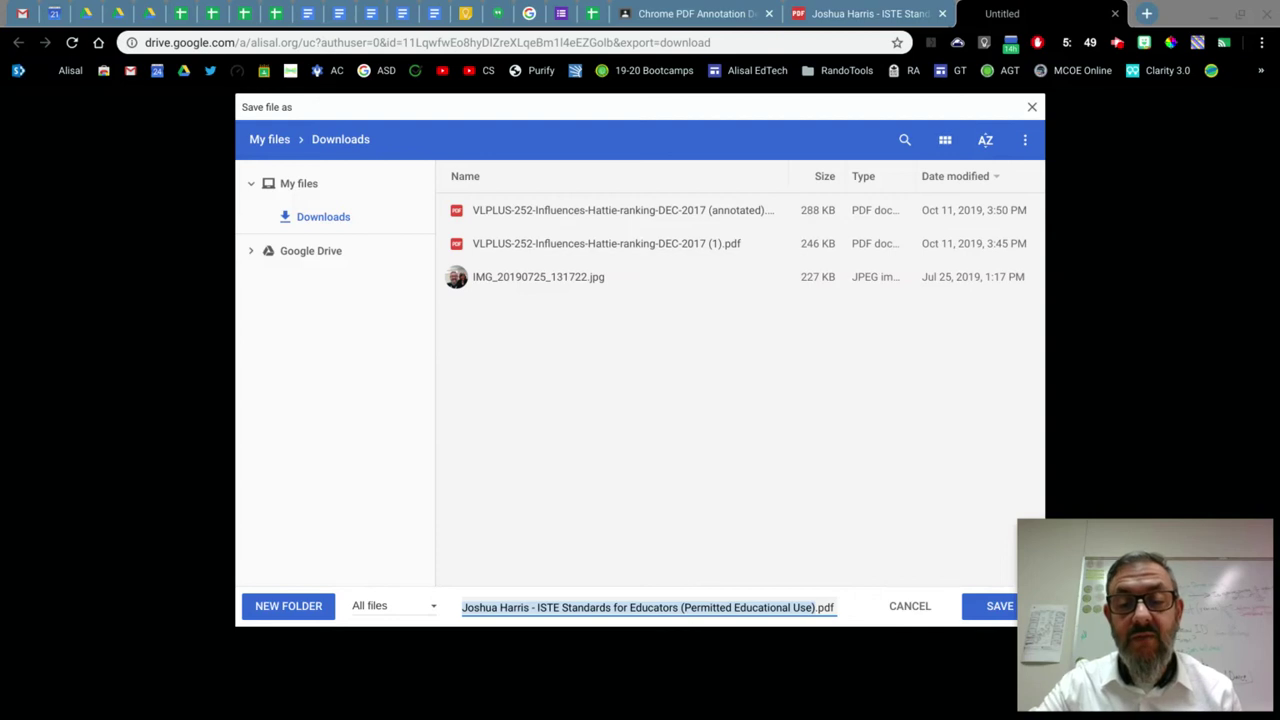
Save the ISTE Standards PDF to Downloads and open it in Chrome's PDF viewer.
key("Return")
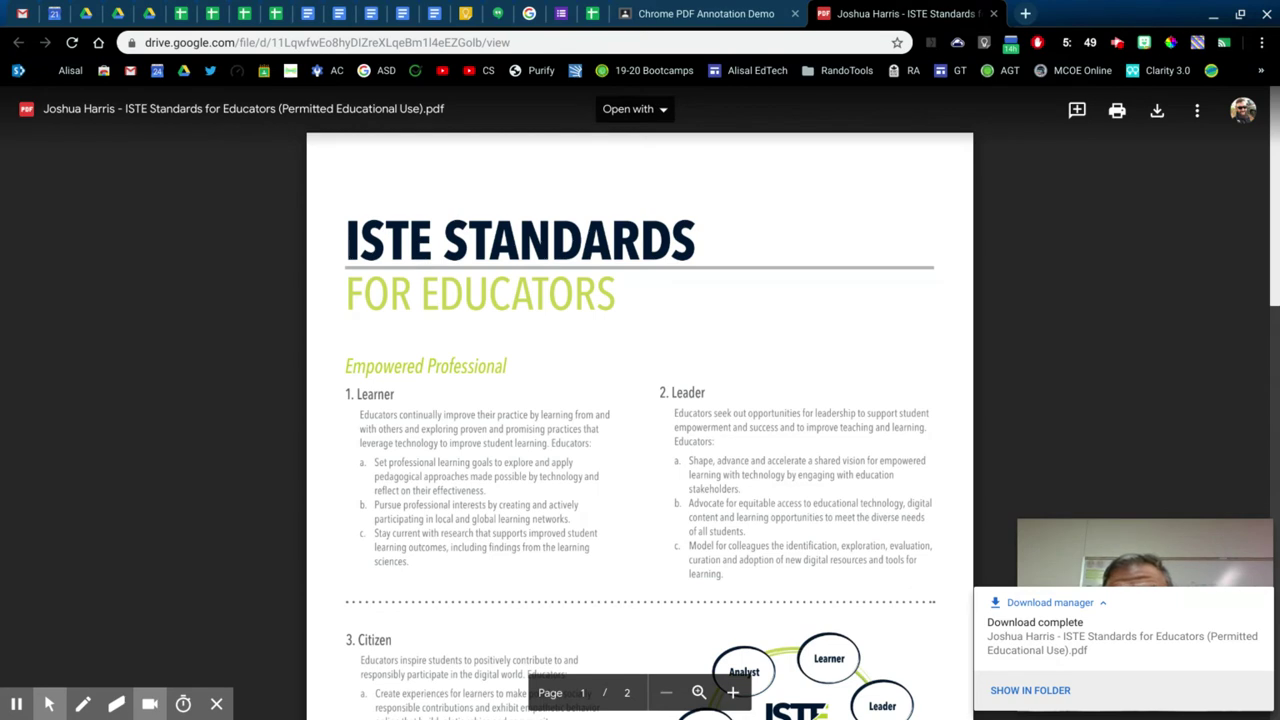
left_click(1122, 643)
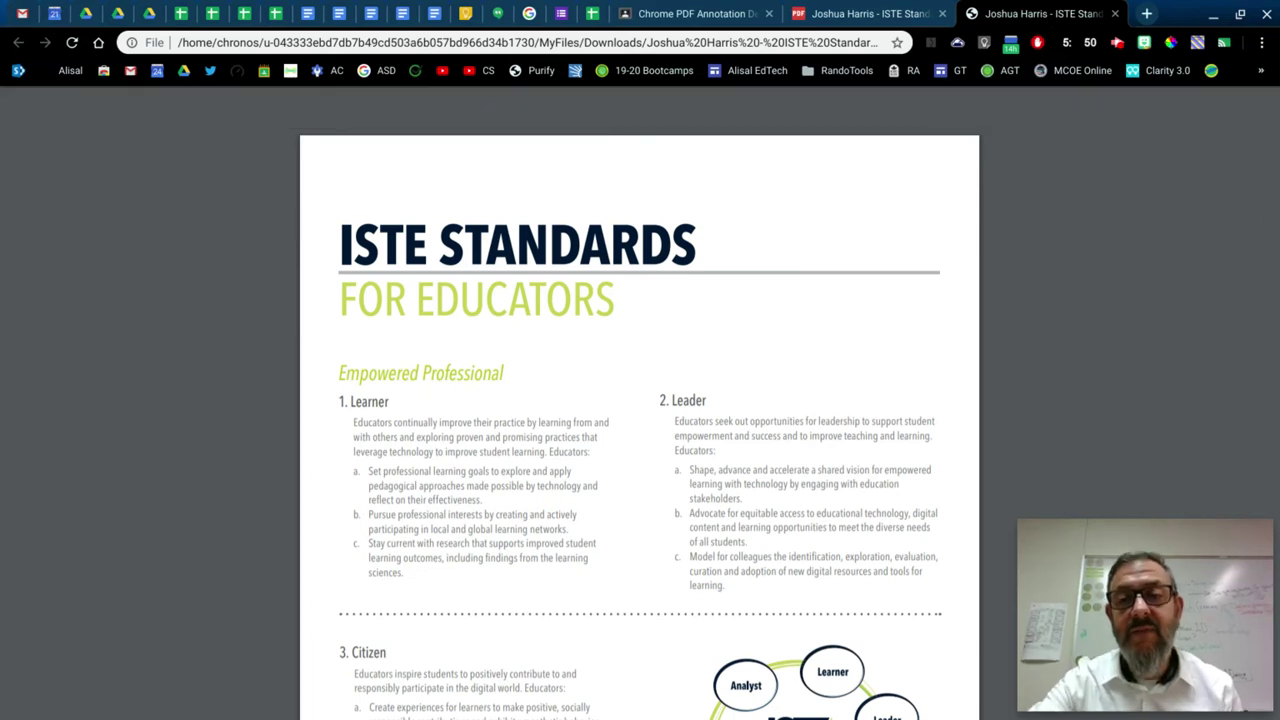
Turn on annotation mode for the downloaded ISTE Standards PDF.
scroll(640, 400, "down", 1)
scroll(640, 400, "up", 1)
mouse_move(1170, 108)
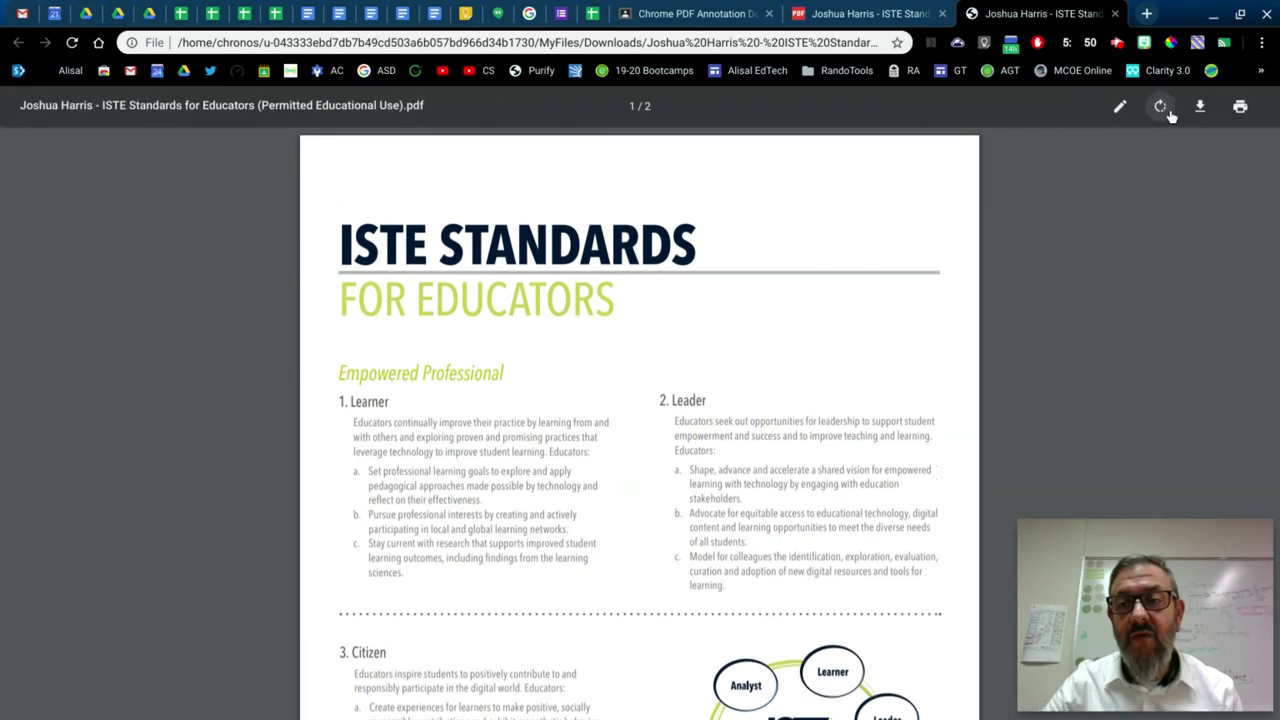
left_click(1117, 110)
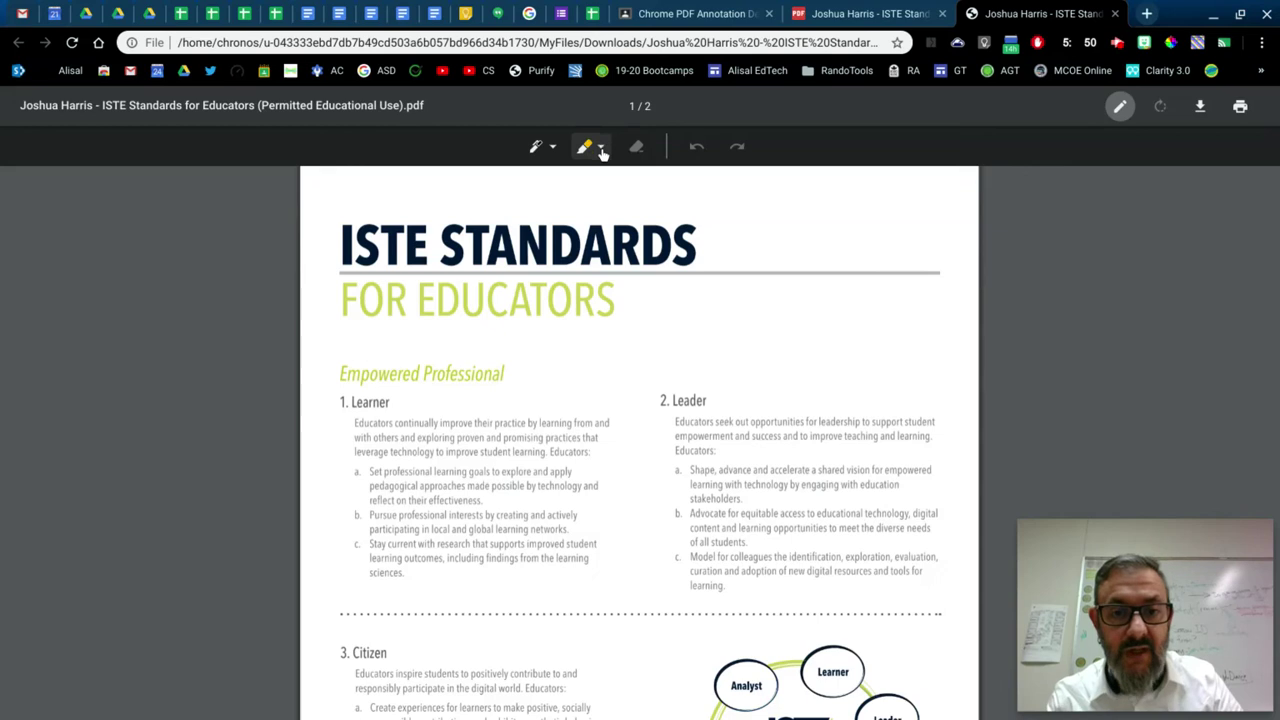
left_click(602, 150)
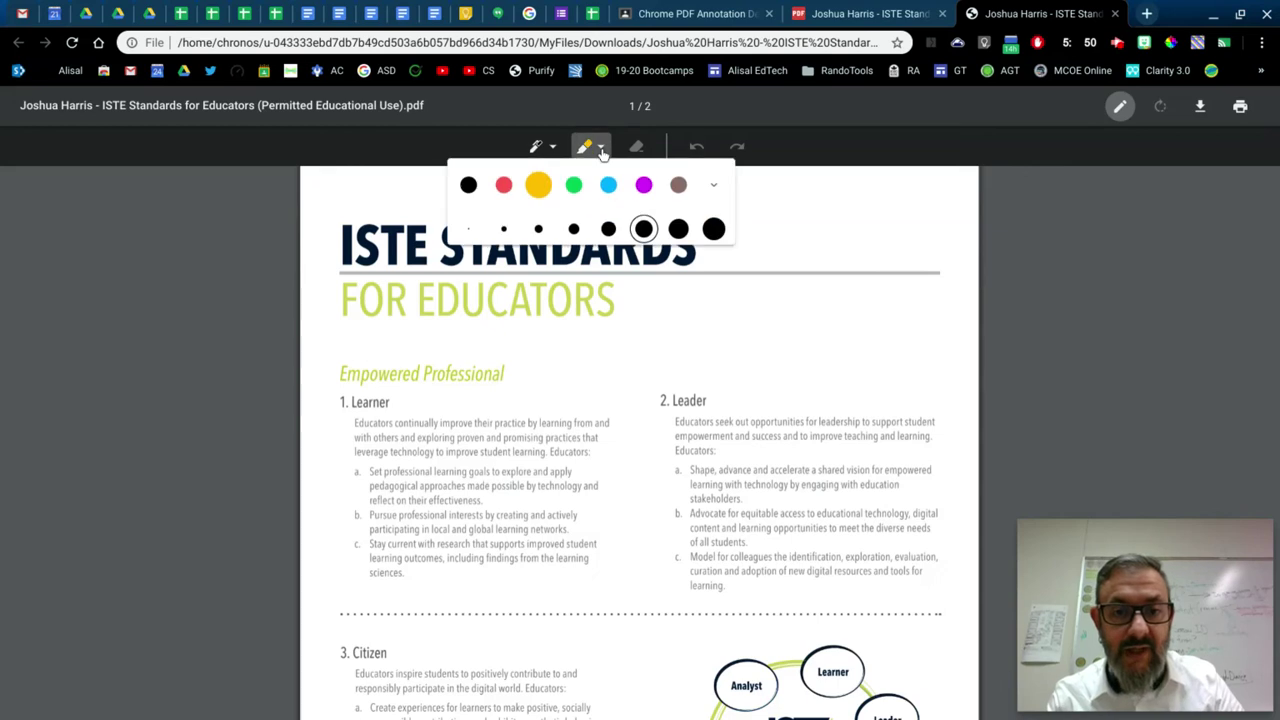
Make the highlighter blue and the pen a thicker dark red, then circle 'EDUCATORS'.
left_click(714, 189)
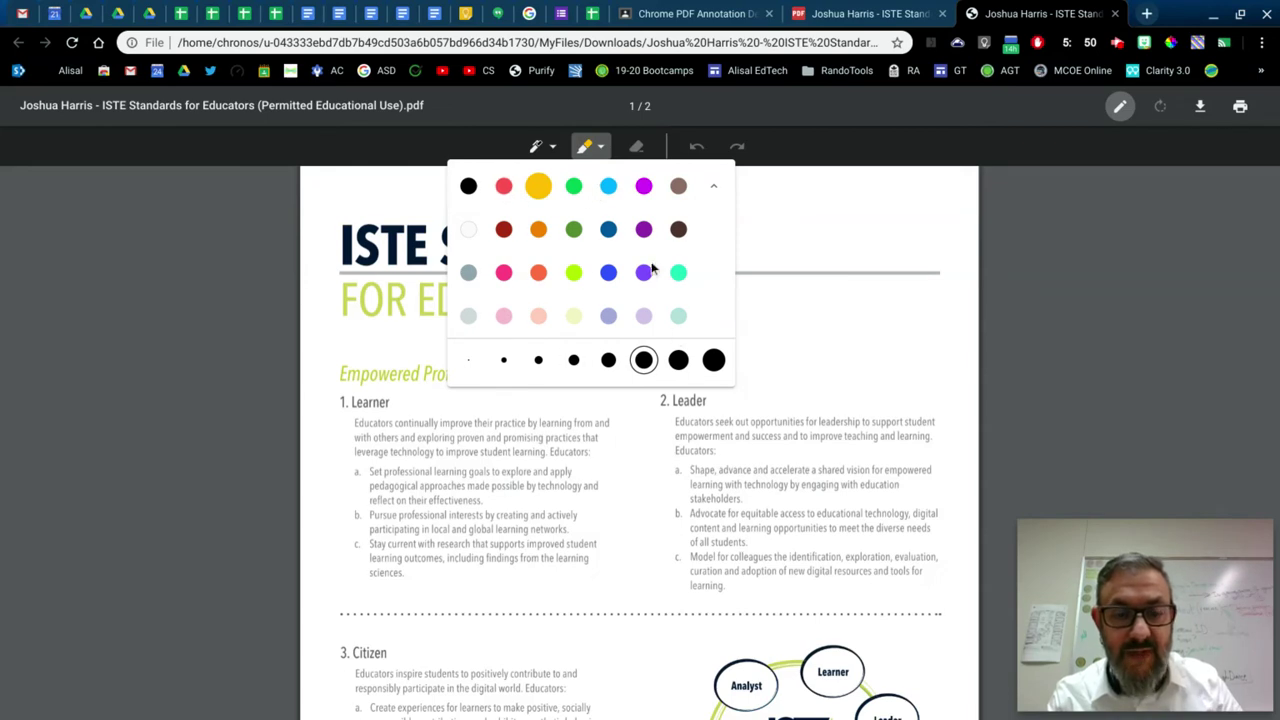
left_click(608, 272)
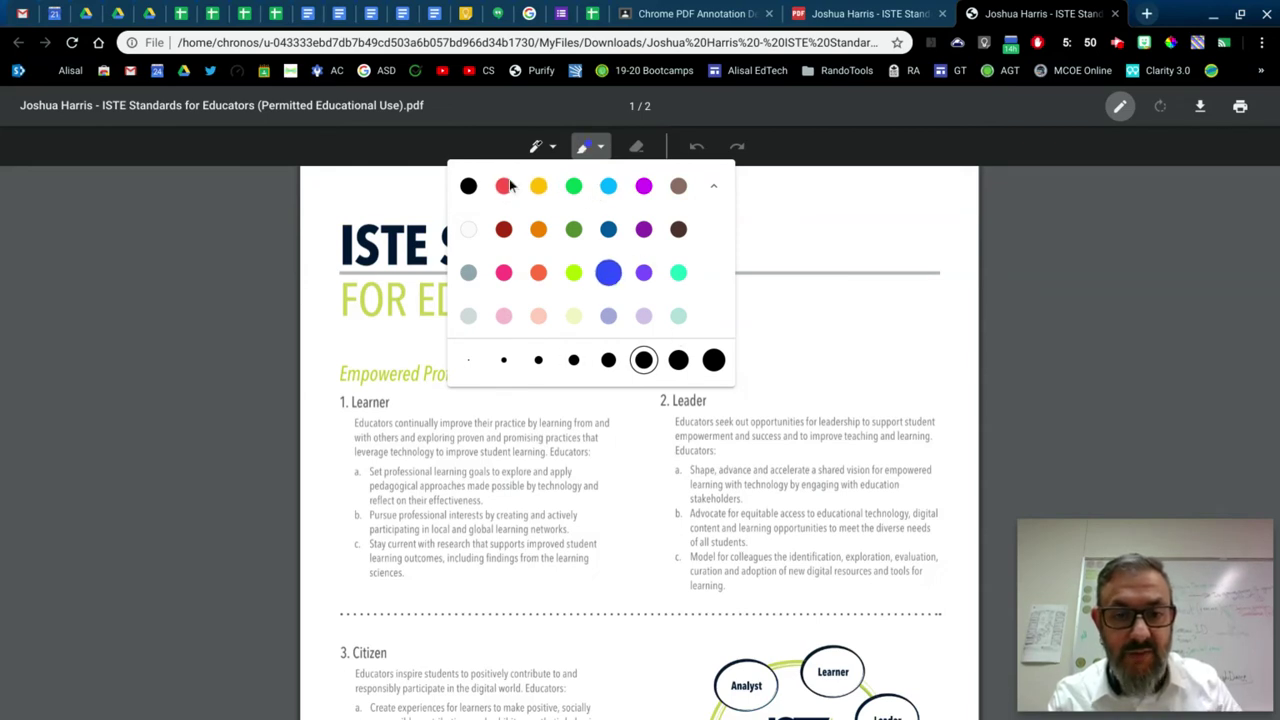
left_click(553, 150)
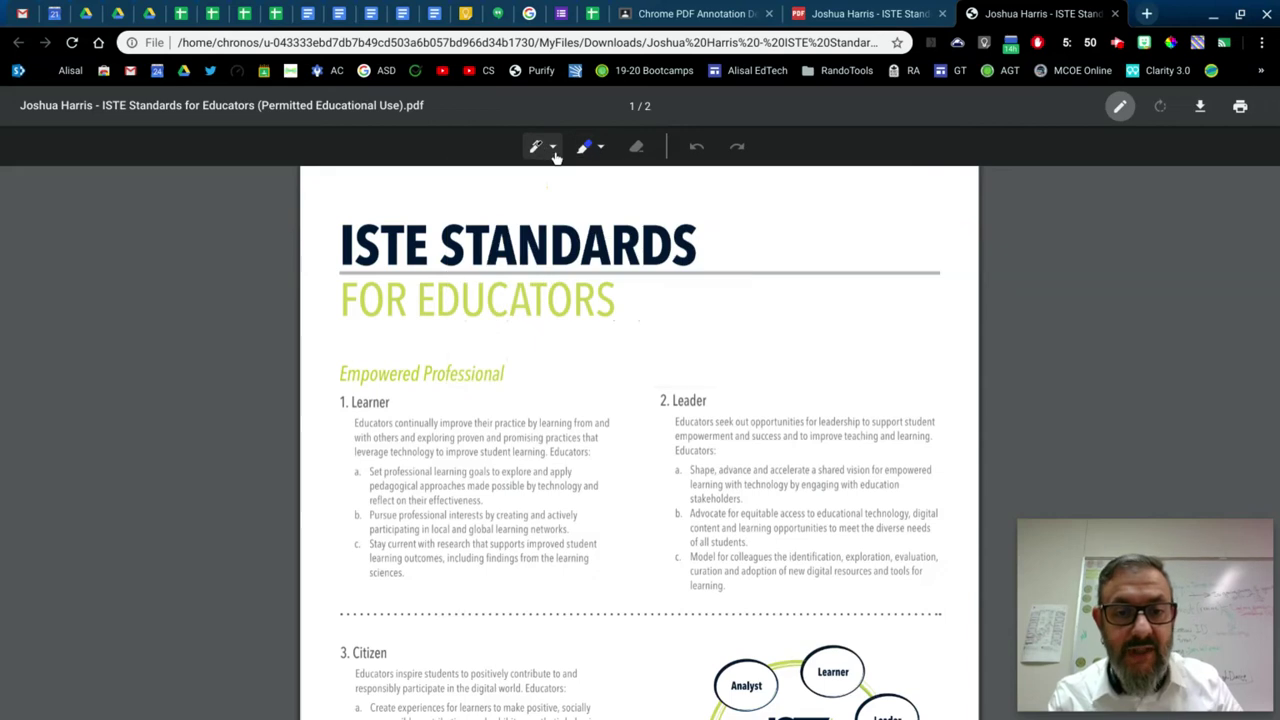
left_click(556, 155)
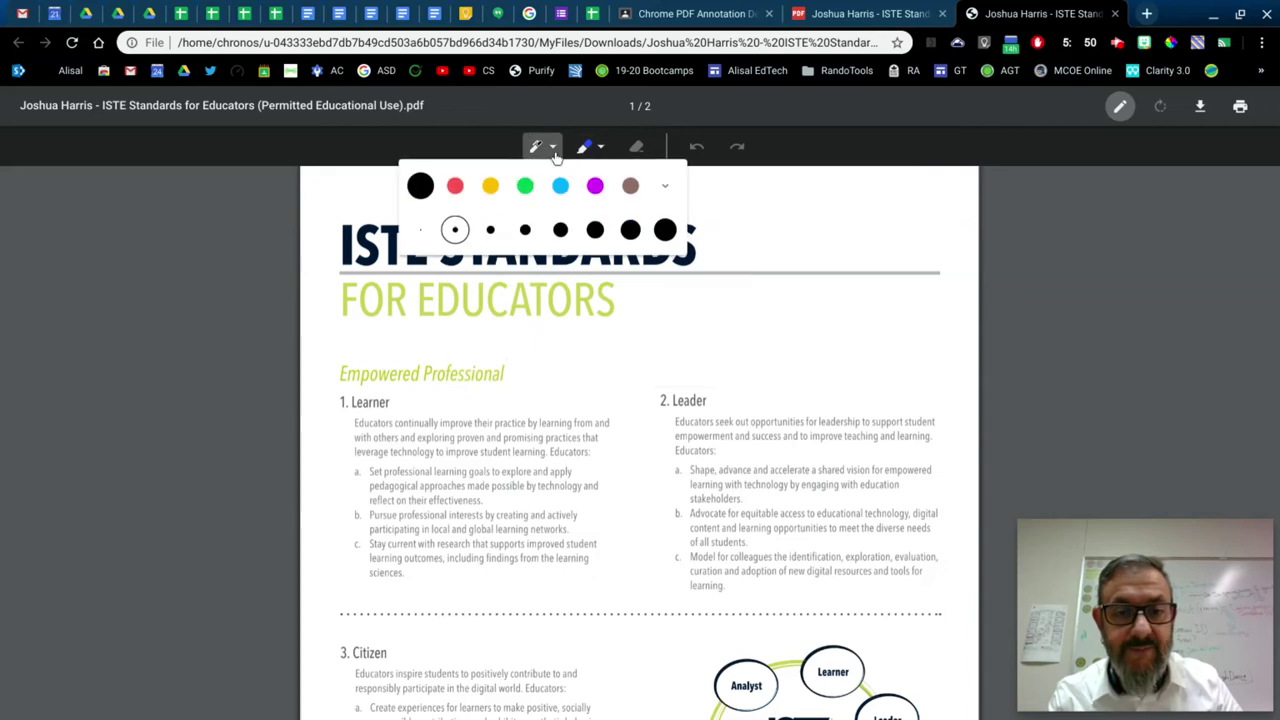
left_click(665, 187)
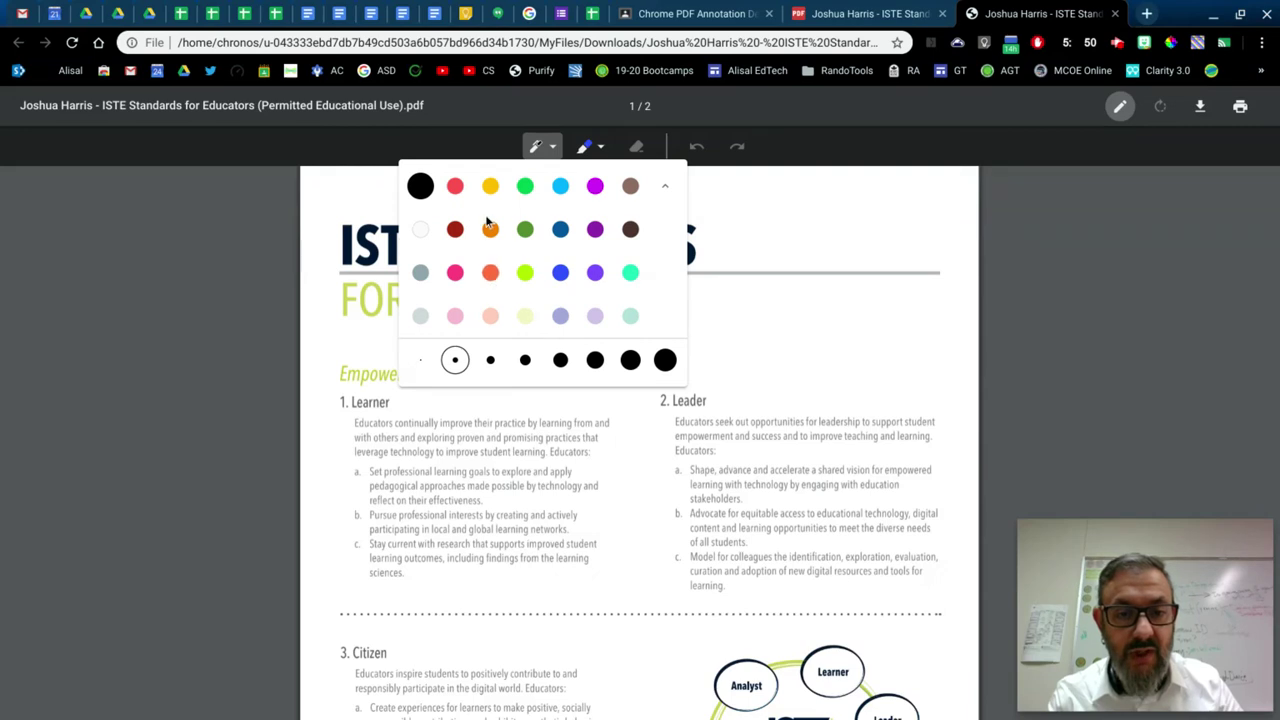
left_click(456, 231)
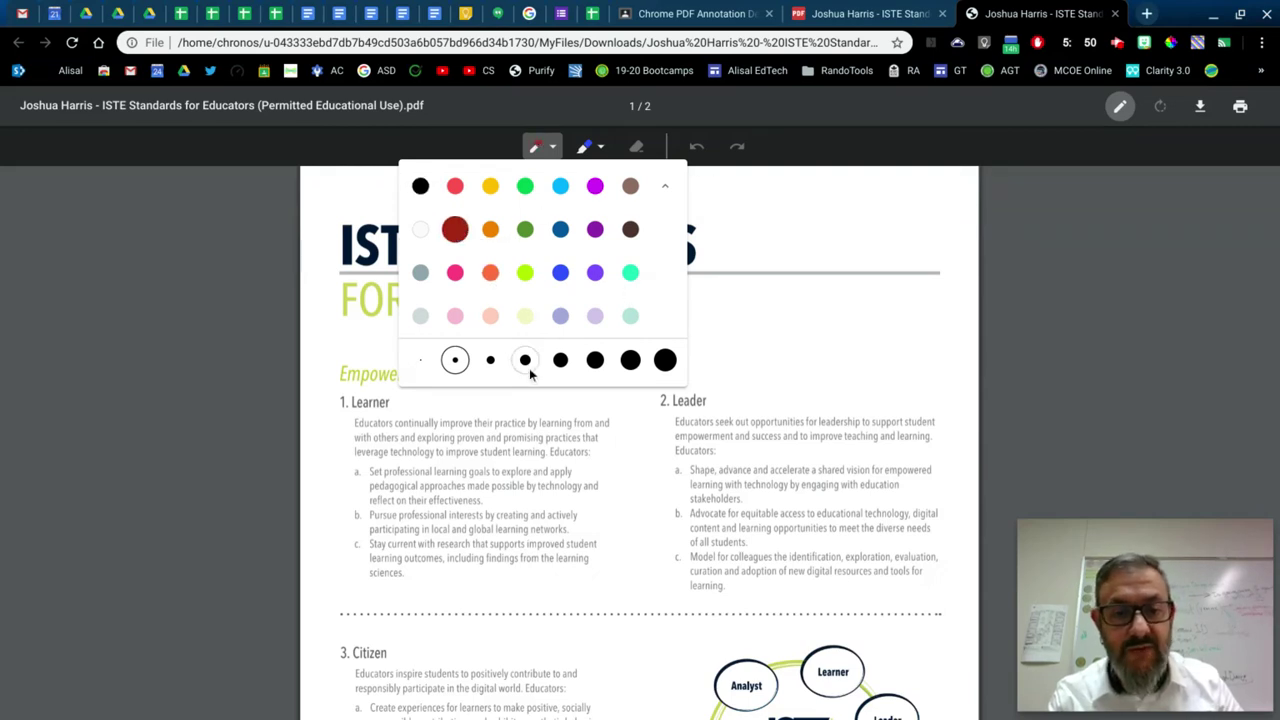
left_click(560, 360)
left_click(764, 222)
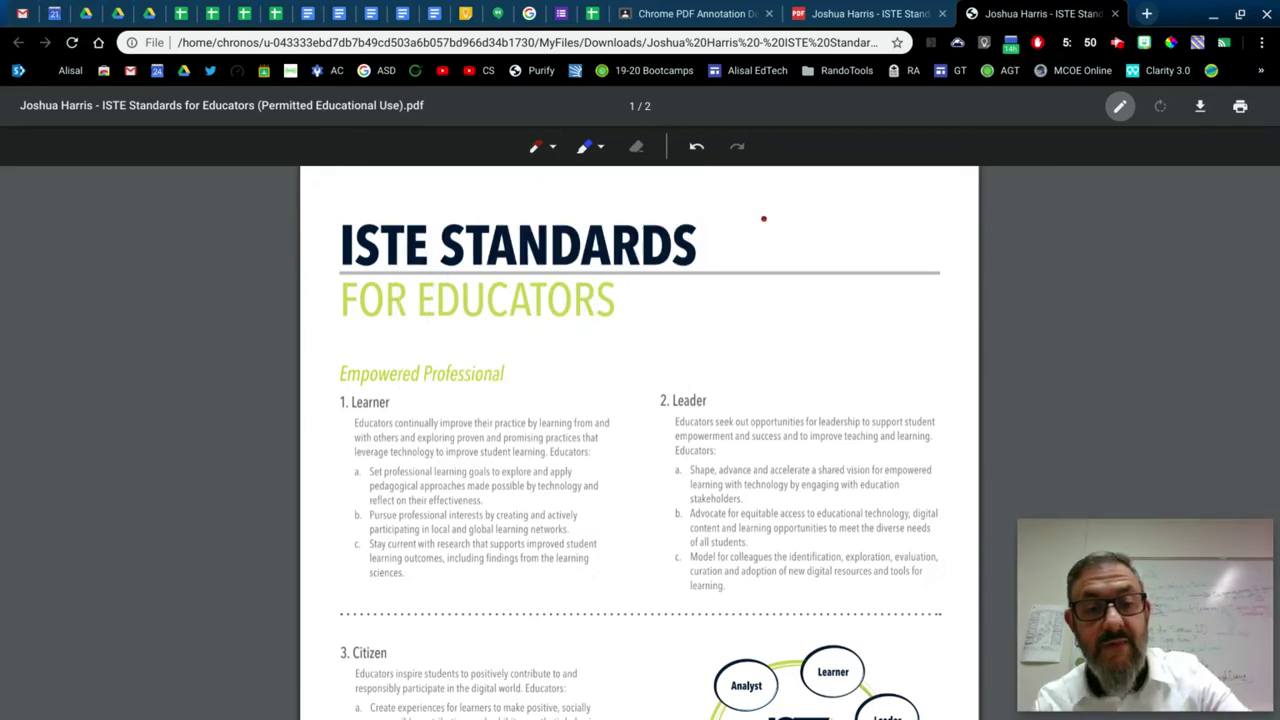
mouse_move(432, 287)
left_mouse_down()
mouse_move(612, 268)
mouse_move(416, 302)
mouse_move(460, 274)
left_mouse_up()
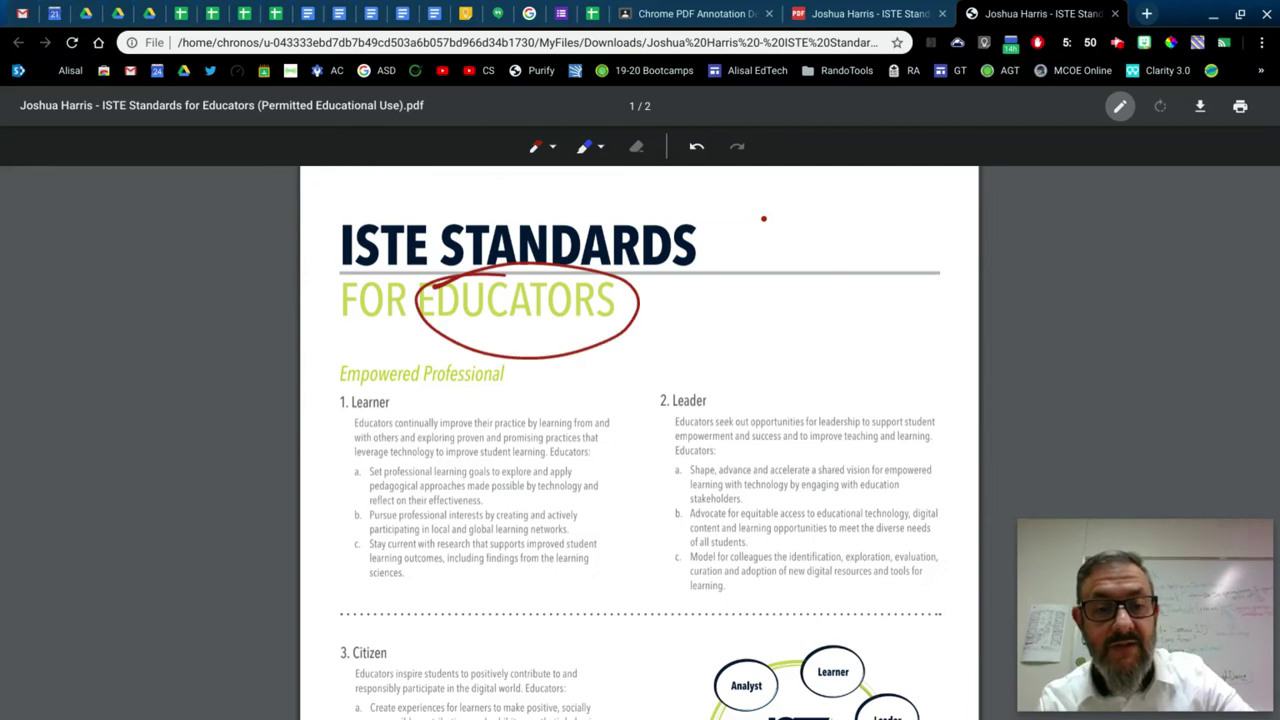
Underline 'EDUCATORS' twice in red and box the '1. Learner' heading.
left_click_drag(640, 343, 406, 348)
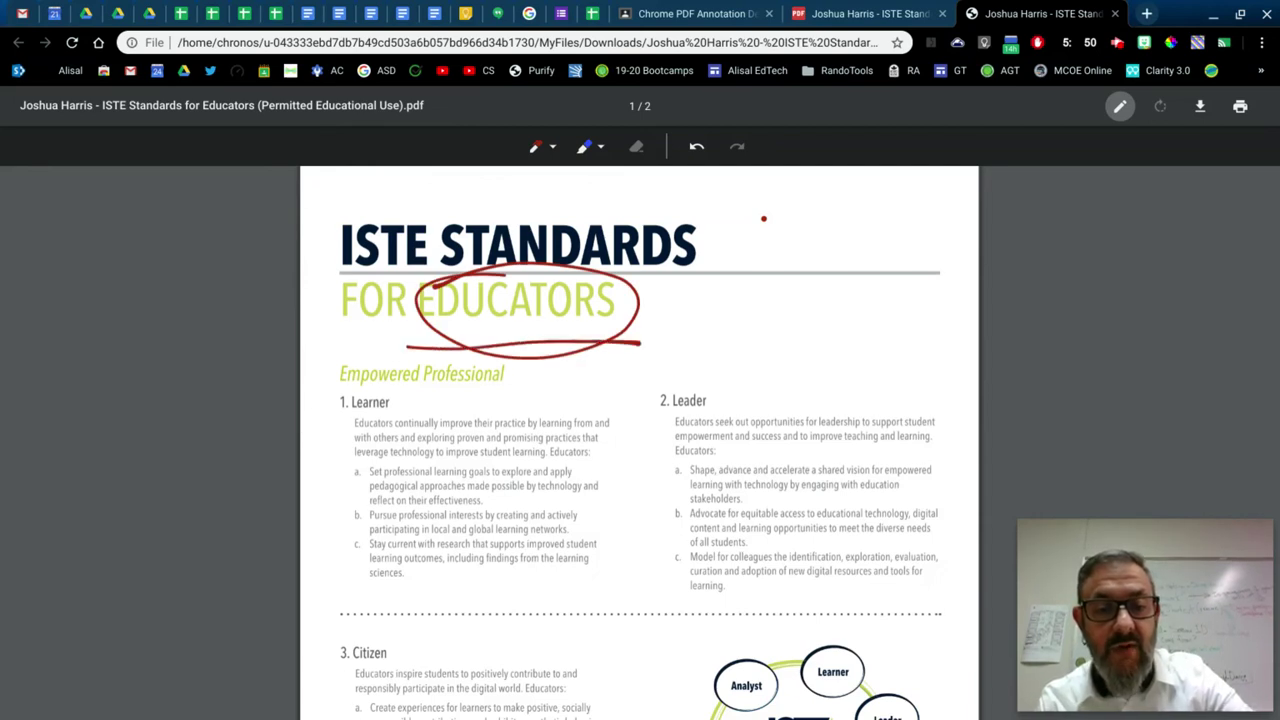
left_click_drag(622, 368, 402, 342)
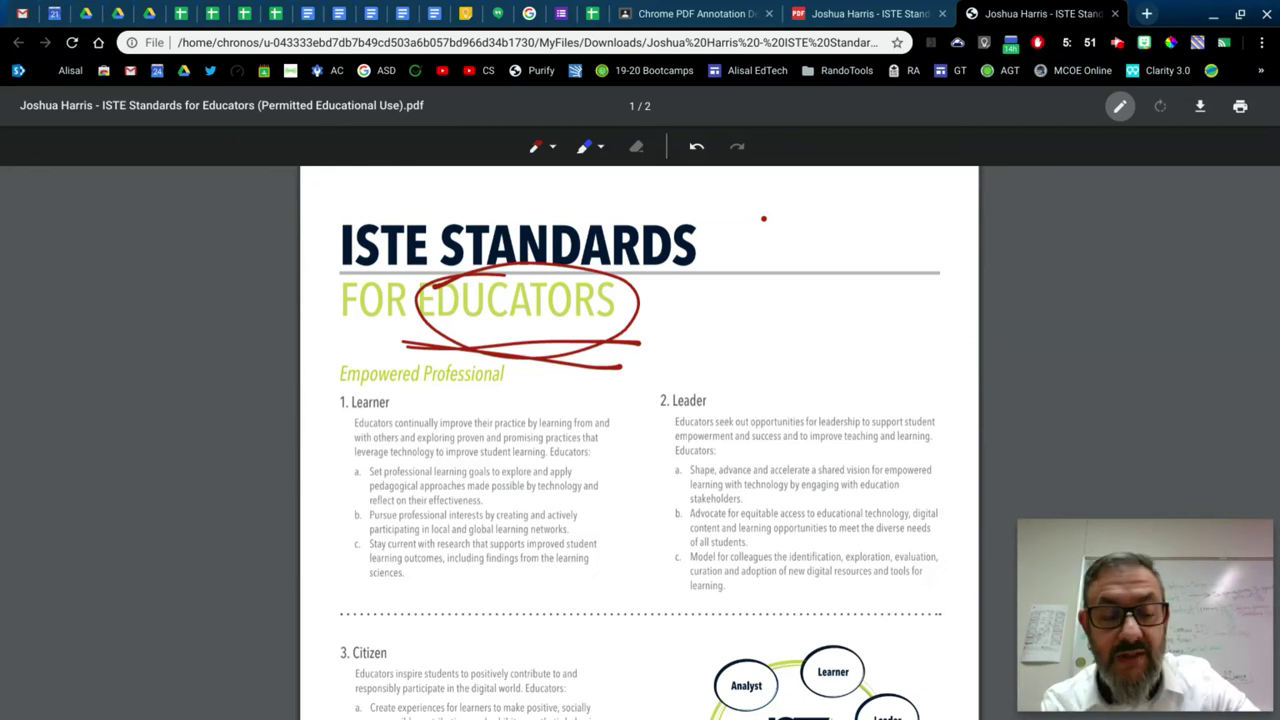
scroll(763, 218, "up", 4)
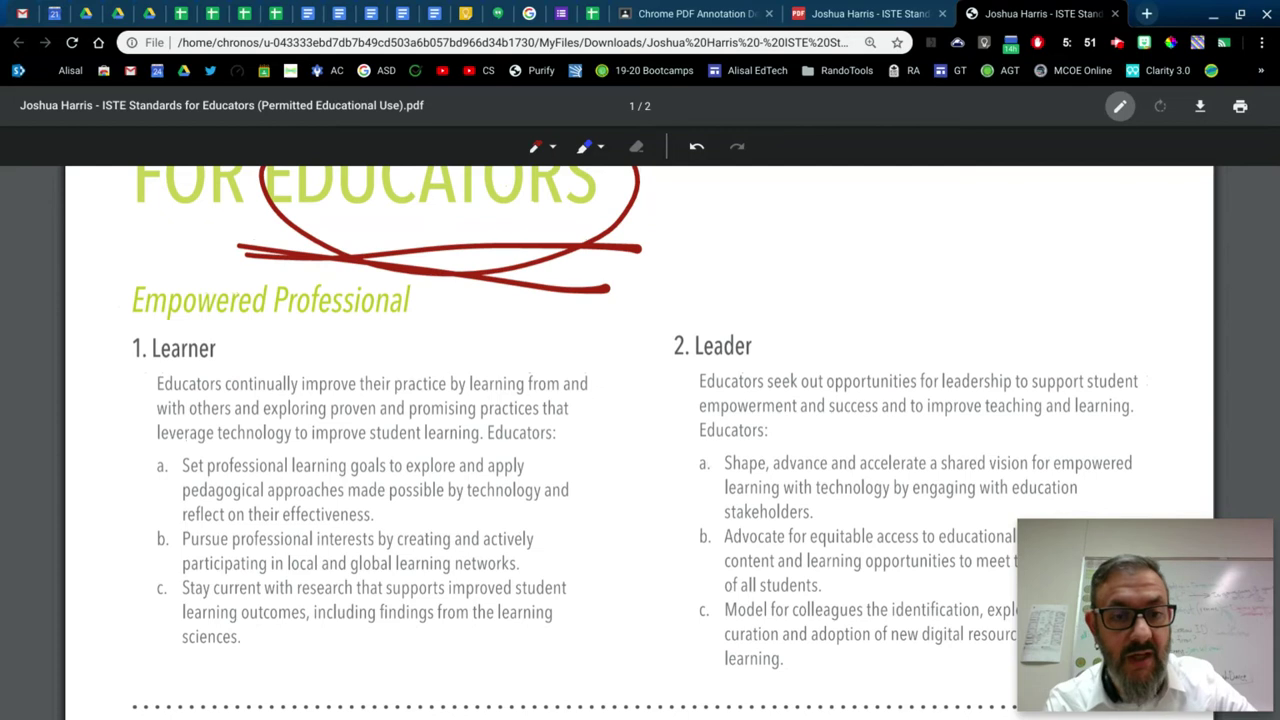
mouse_move(242, 350)
left_mouse_down()
mouse_move(236, 366)
mouse_move(120, 318)
mouse_move(238, 340)
mouse_move(240, 356)
left_mouse_up()
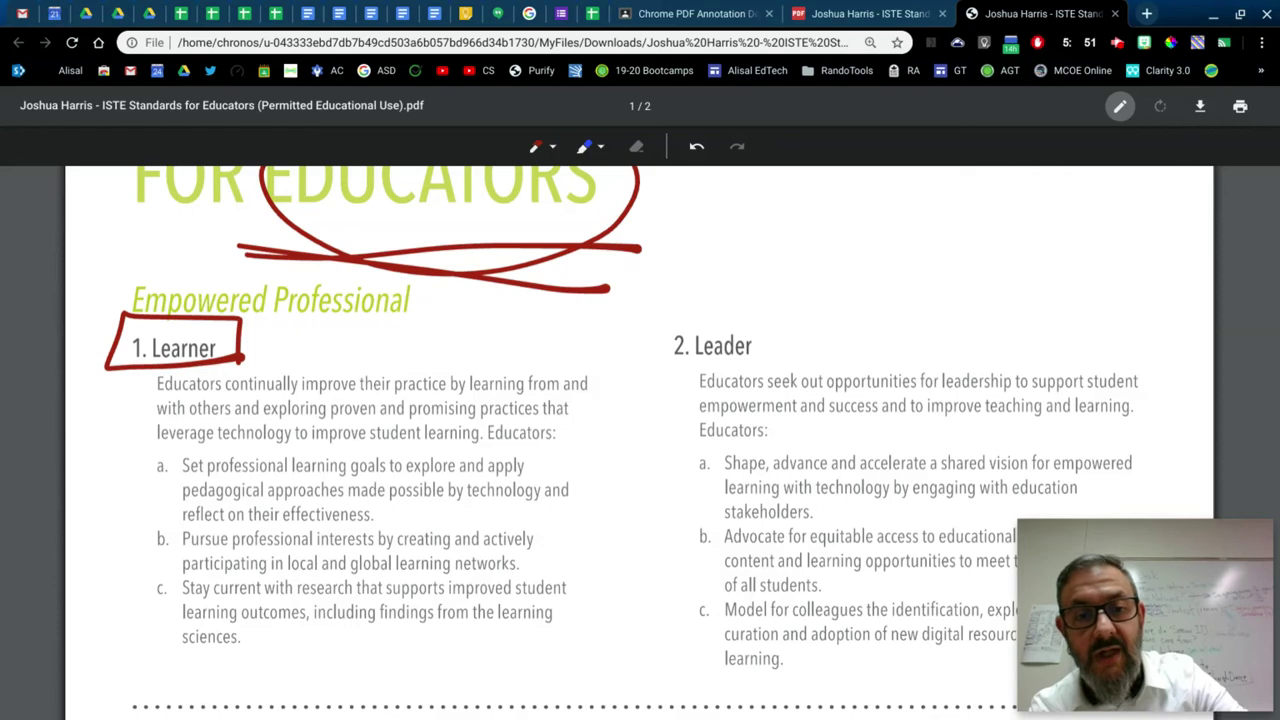
Switch the pen to purple and circle the '2. Leader' heading.
left_click(544, 146)
left_click(595, 229)
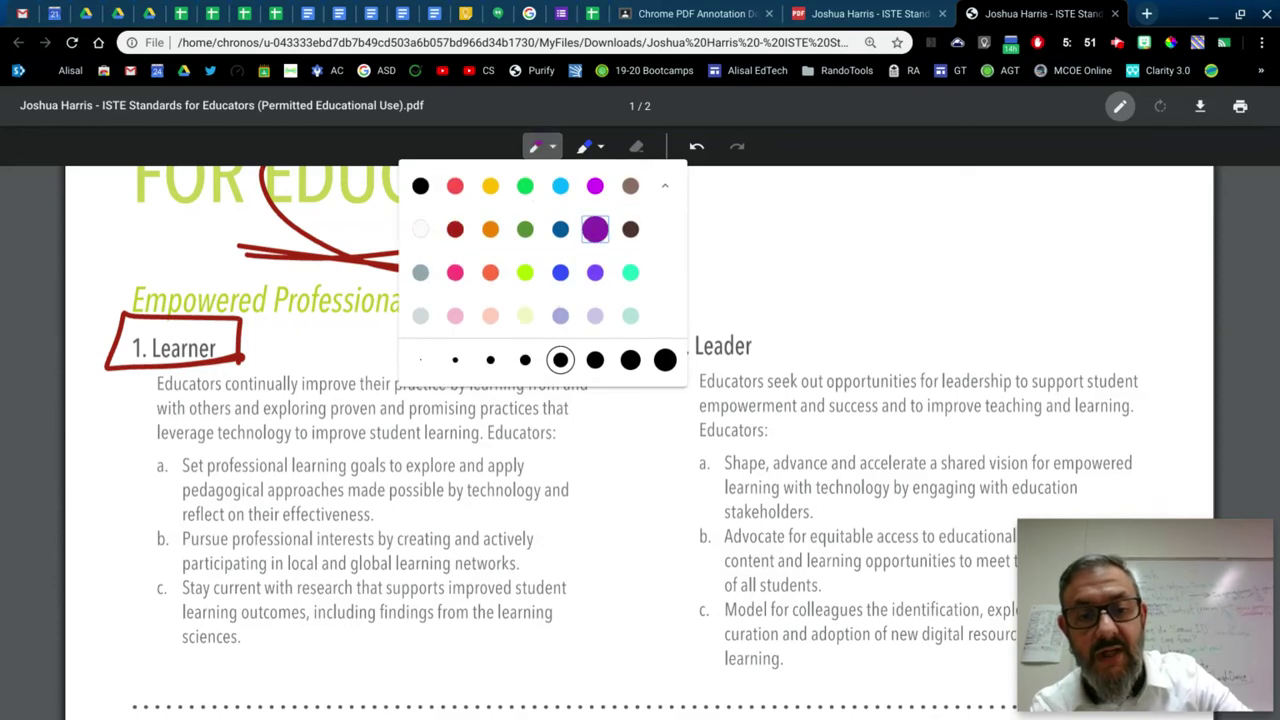
left_click(758, 286)
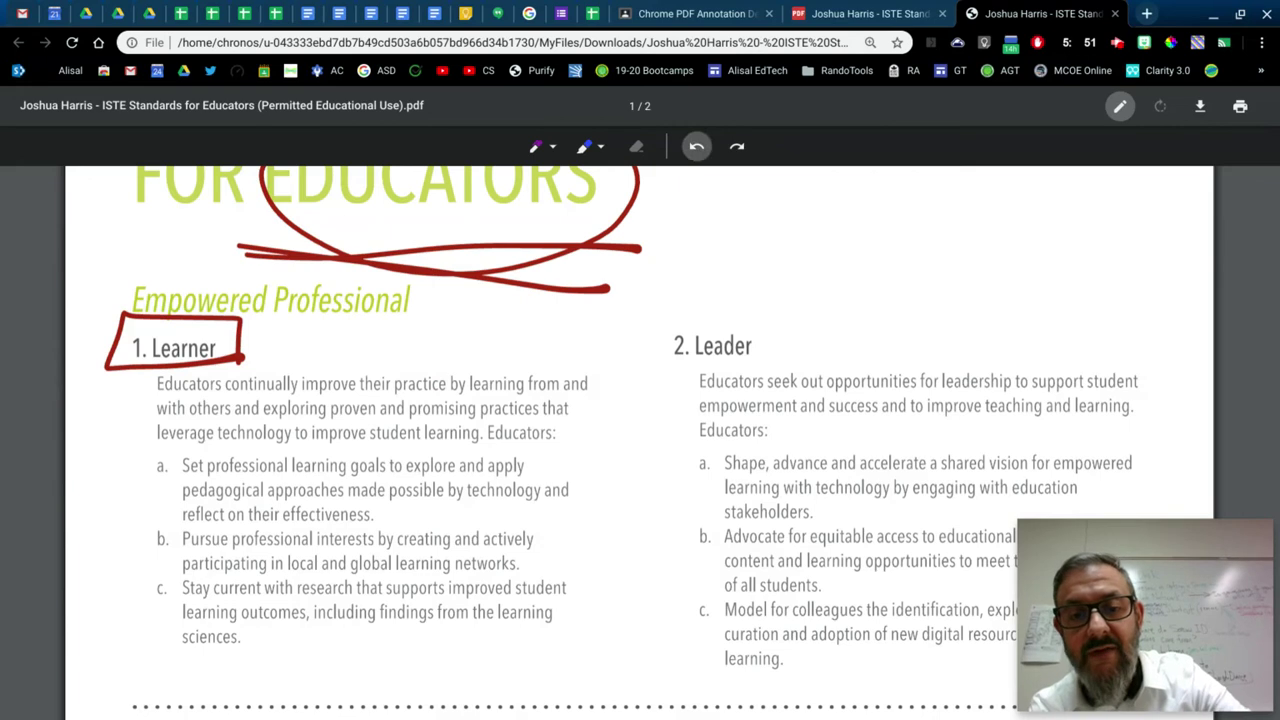
mouse_move(670, 318)
left_mouse_down()
mouse_move(772, 368)
mouse_move(668, 320)
left_mouse_up()
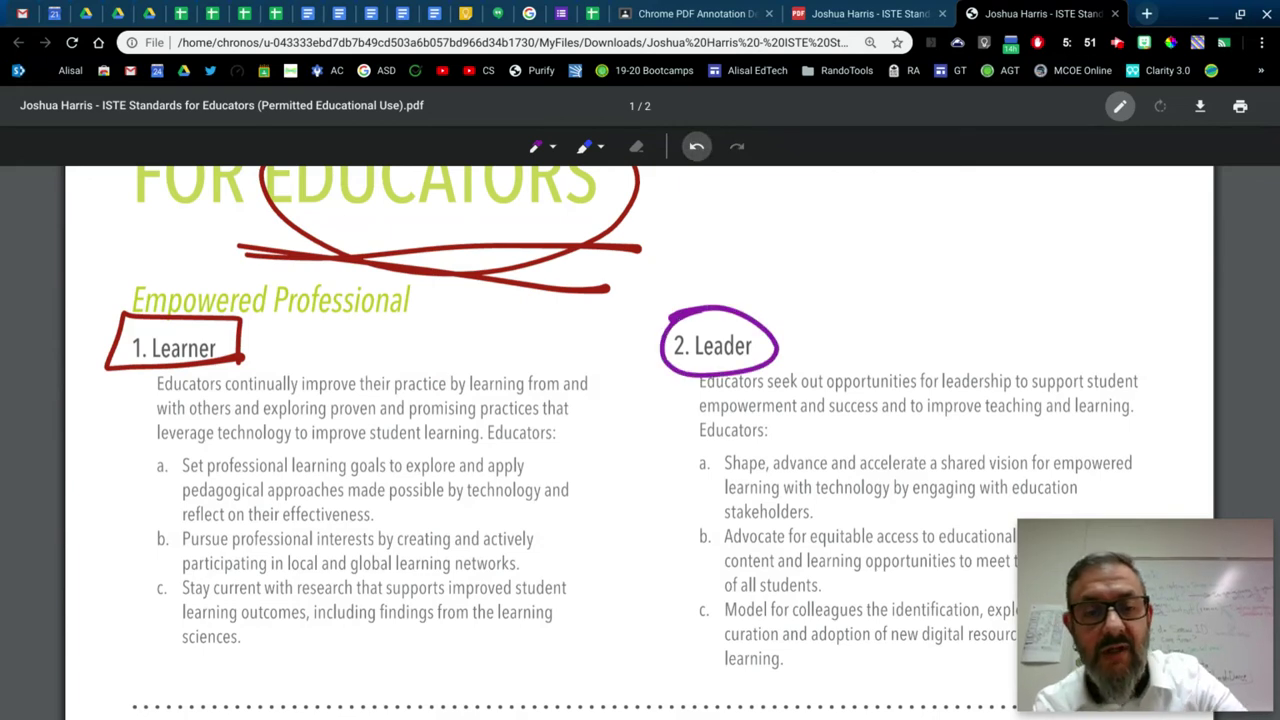
left_click(586, 146)
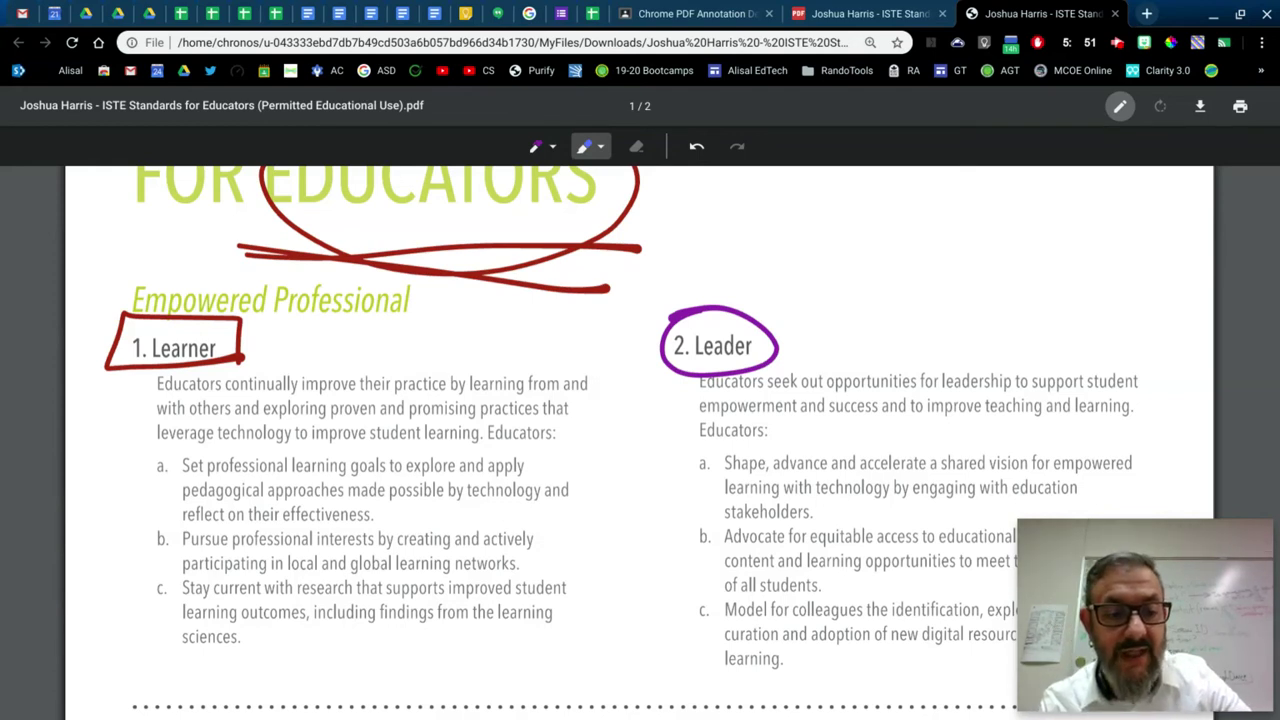
Highlight Learner item a, the start of item b, and Leader item a in blue.
mouse_move(184, 465)
left_mouse_down()
mouse_move(525, 466)
mouse_move(569, 490)
mouse_move(374, 514)
left_mouse_up()
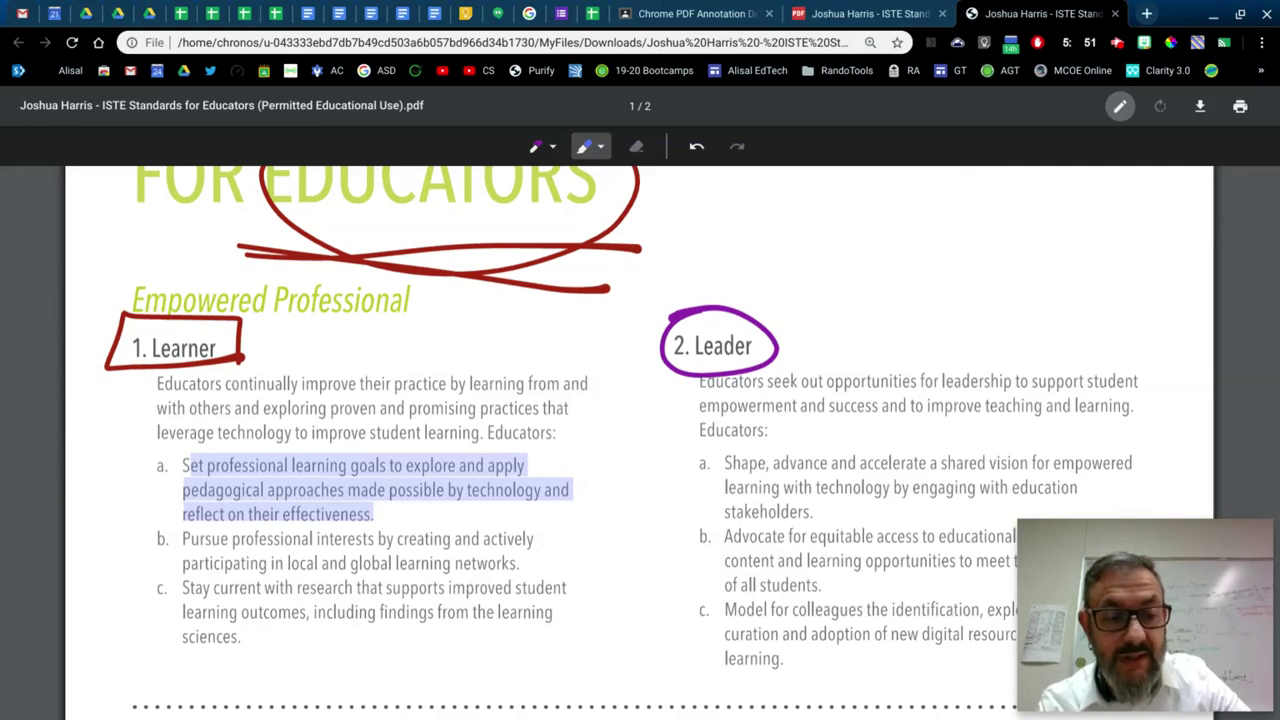
left_click_drag(184, 538, 527, 539)
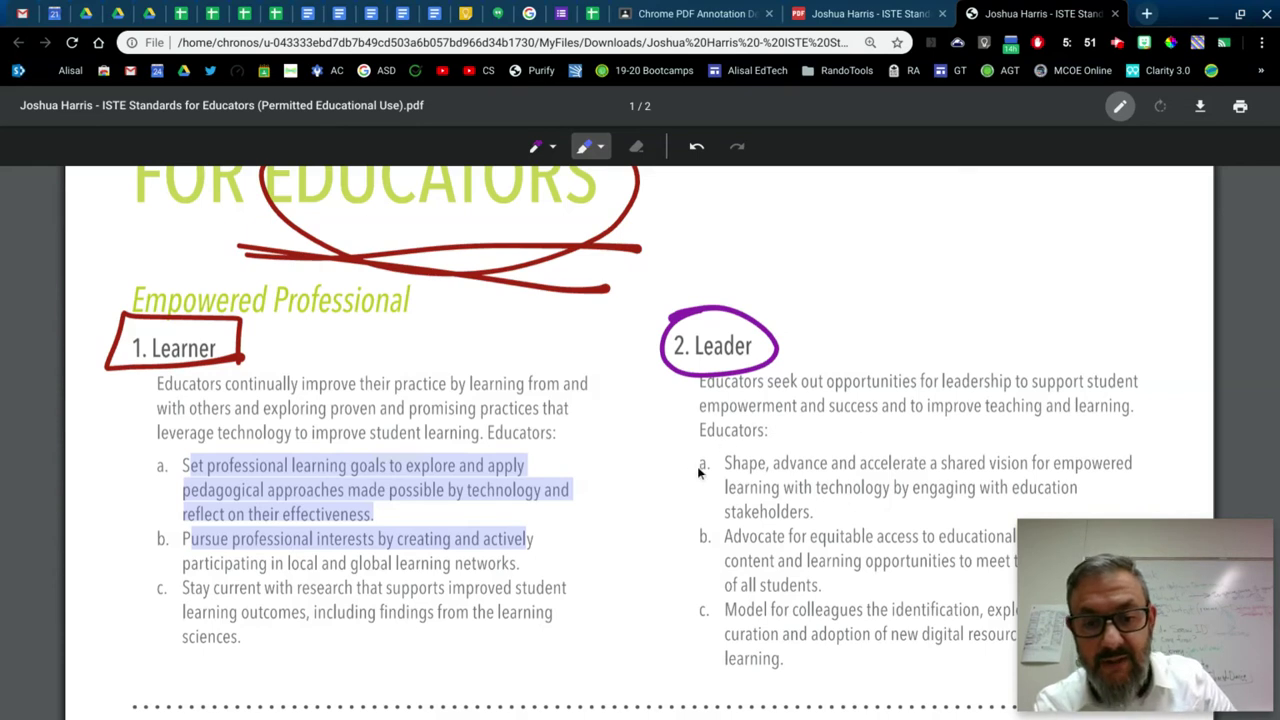
left_click_drag(720, 463, 813, 511)
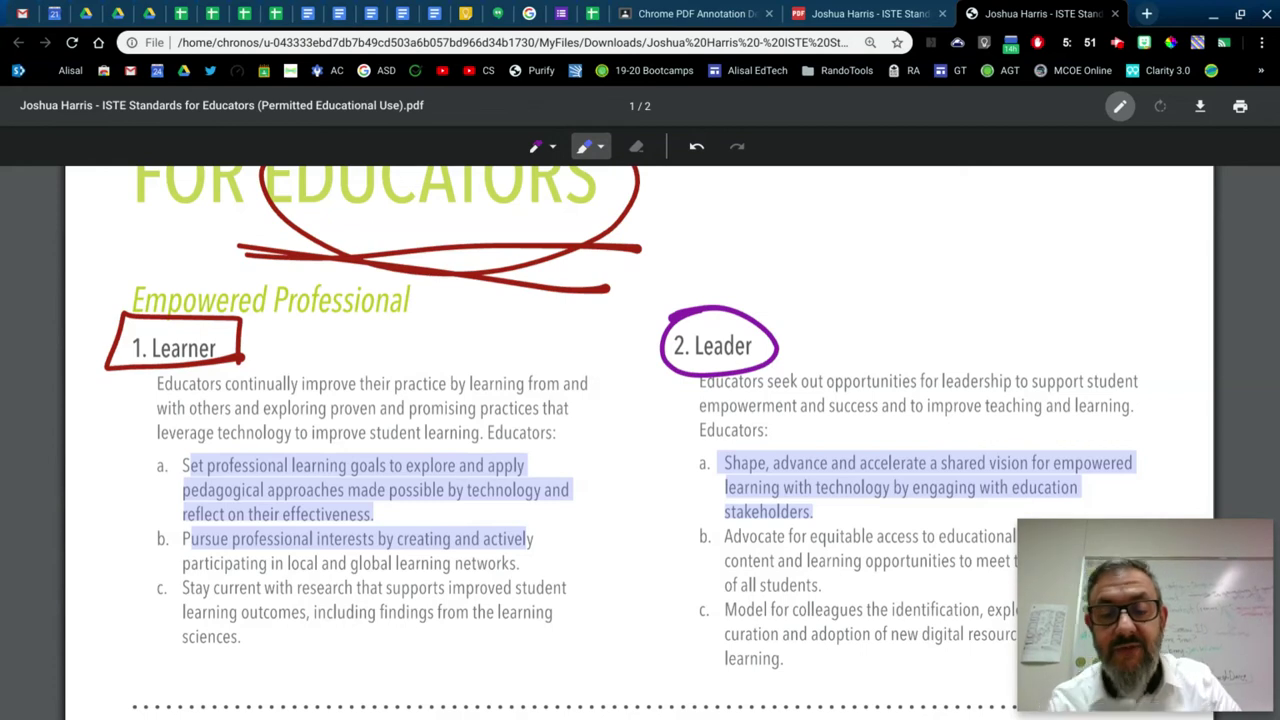
Draw a lavender rectangle with a checkmark above the Leader text.
mouse_move(1105, 248)
left_mouse_down()
mouse_move(980, 232)
mouse_move(860, 332)
mouse_move(1112, 255)
mouse_move(1055, 252)
left_mouse_up()
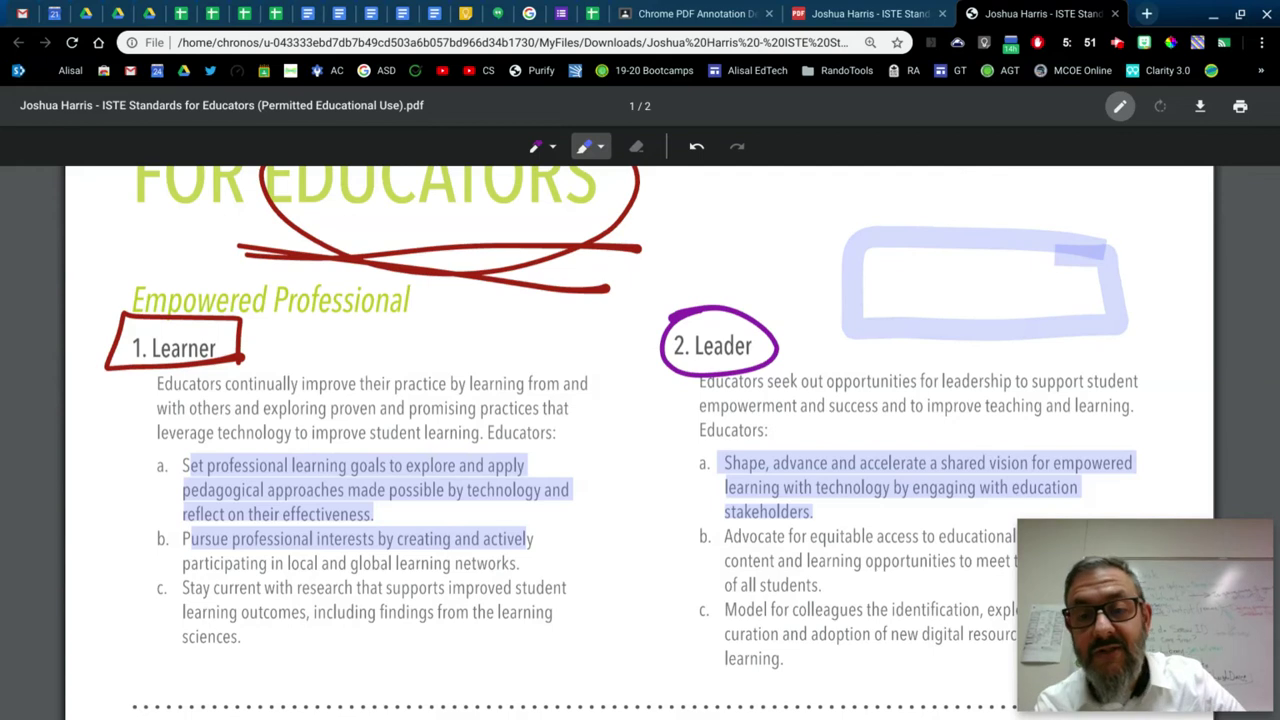
mouse_move(726, 212)
left_mouse_down()
mouse_move(836, 330)
mouse_move(994, 175)
left_mouse_up()
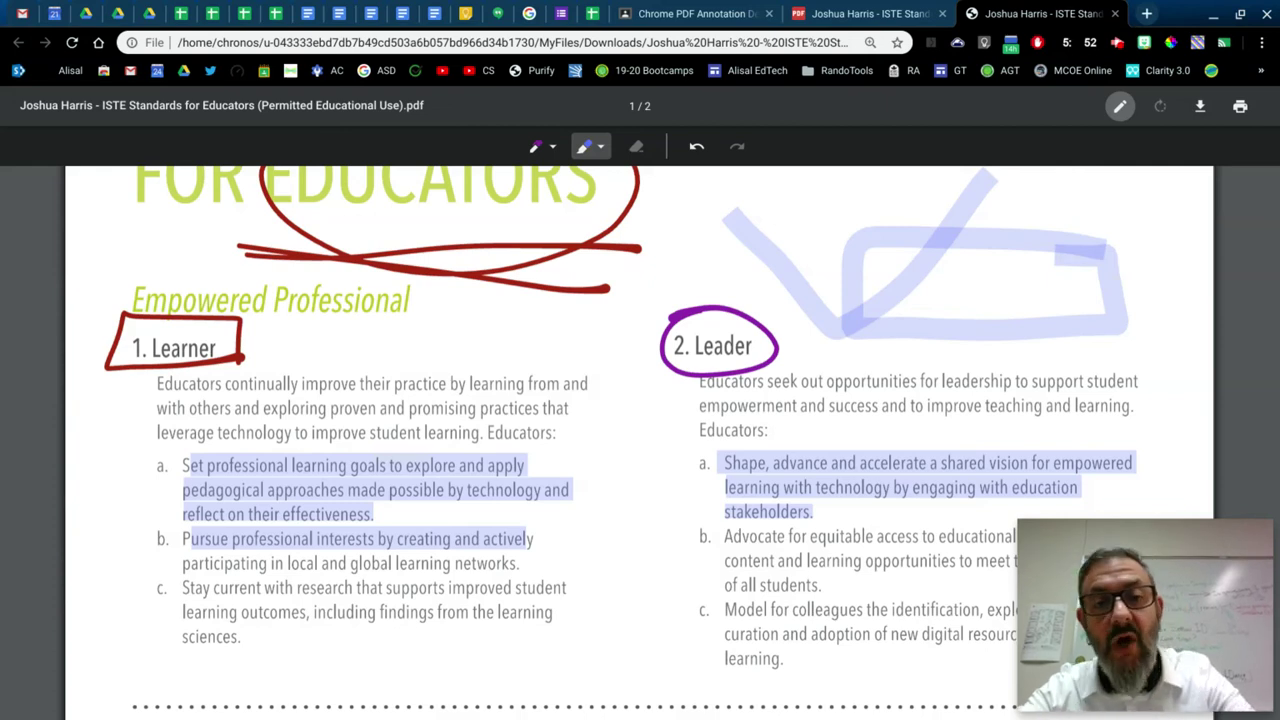
left_click(590, 146)
Switch the highlighter to yellow-green, outline the Learner column, and highlight its opening lines.
left_click(573, 272)
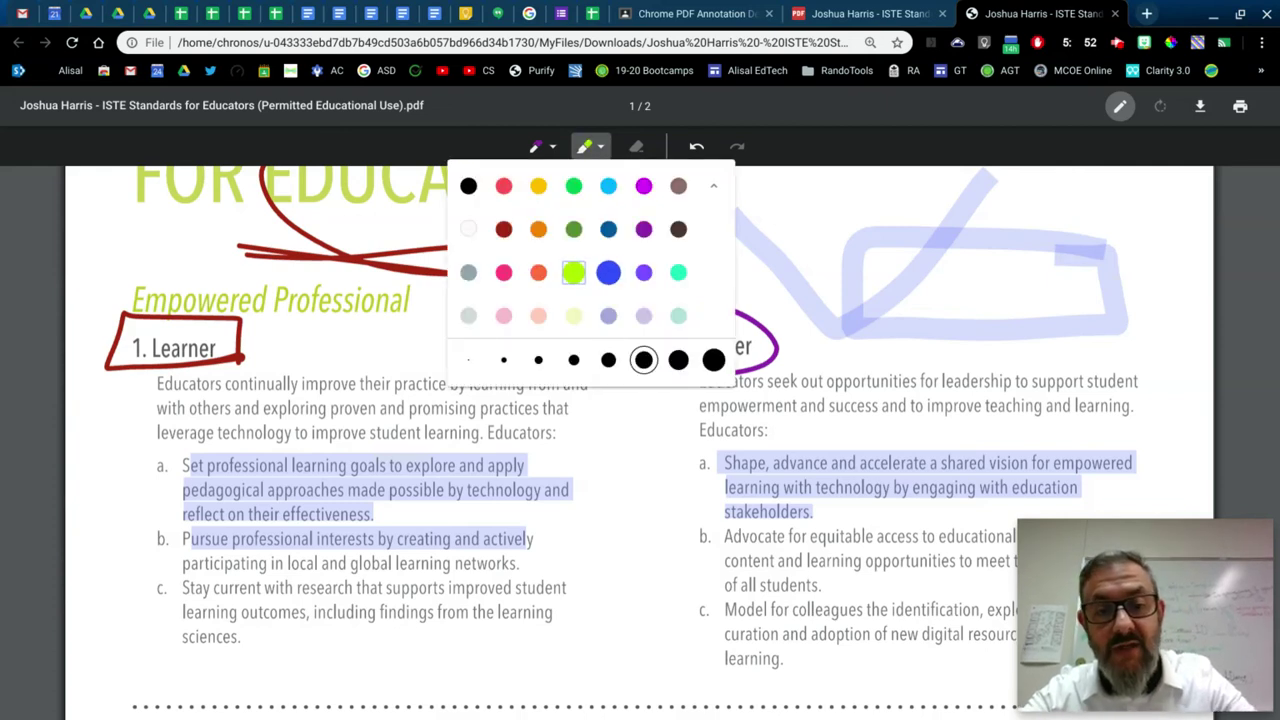
mouse_move(627, 645)
left_mouse_down()
mouse_move(629, 358)
mouse_move(240, 342)
mouse_move(112, 456)
mouse_move(175, 665)
mouse_move(640, 650)
left_mouse_up()
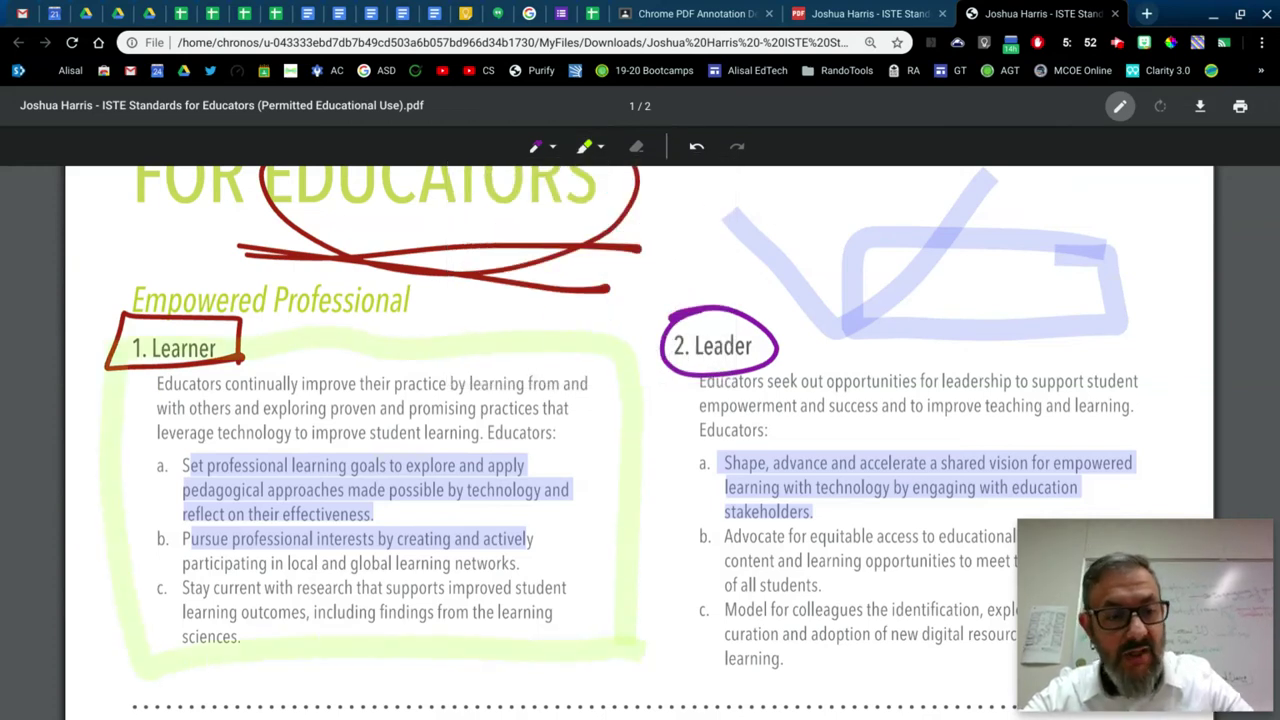
left_click_drag(157, 383, 265, 432)
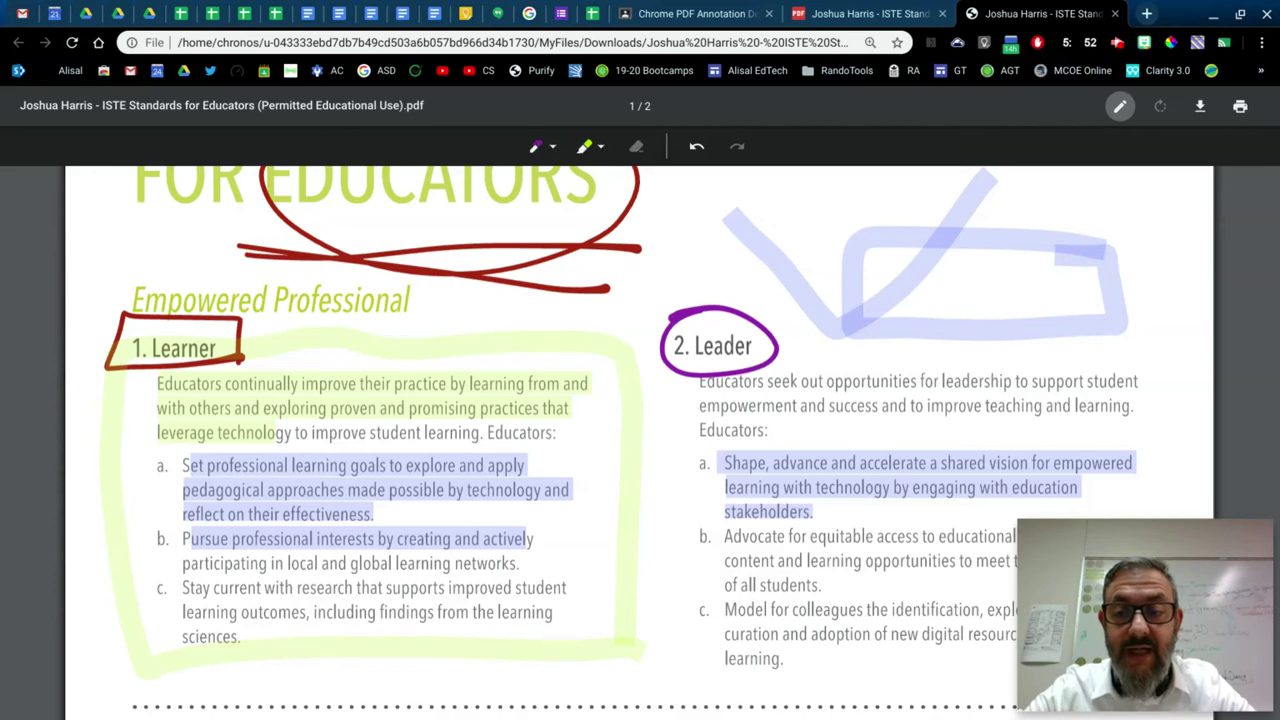
Undo the two stray highlighter marks at the page's right edge.
scroll(640, 440, "down", 3)
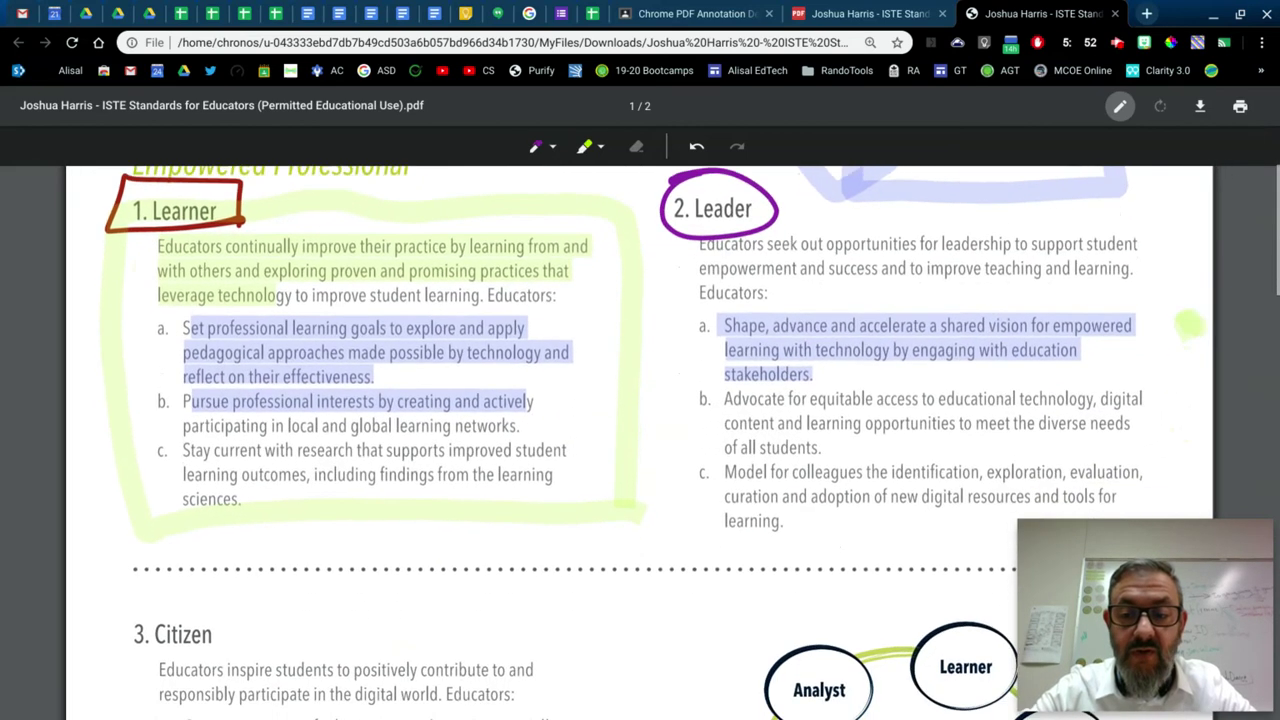
scroll(640, 440, "down", 2)
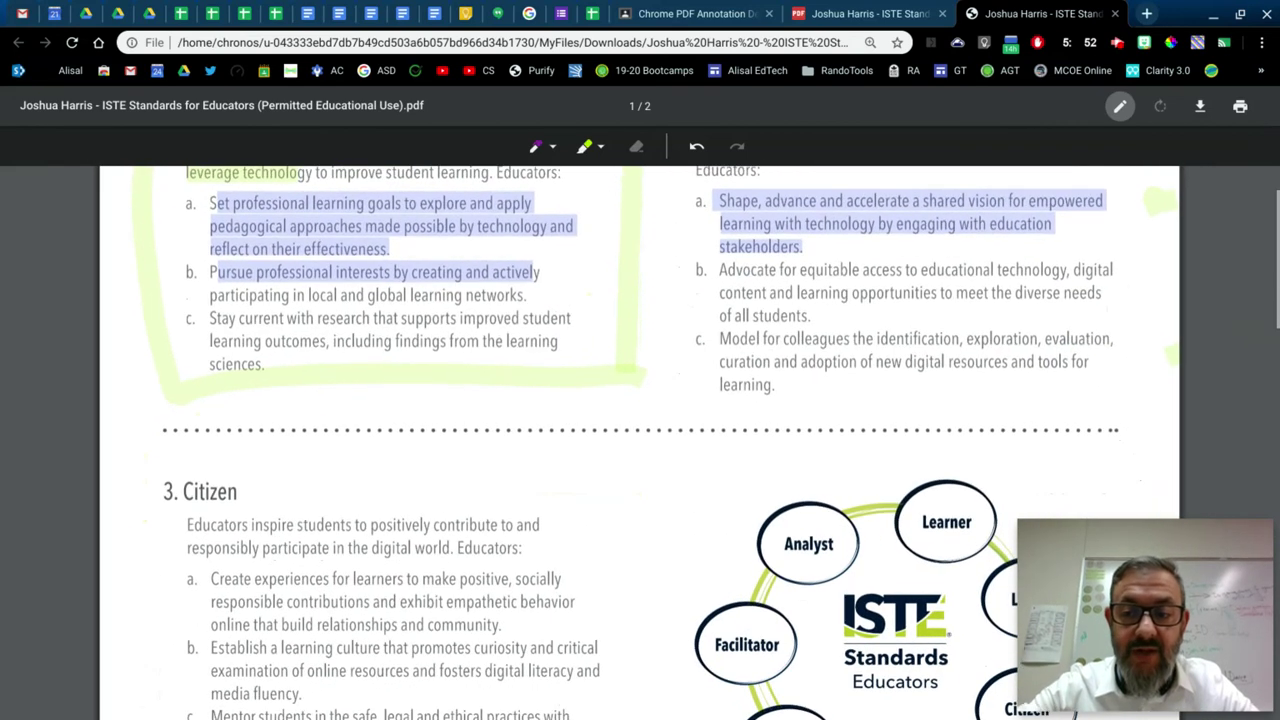
left_click(697, 146)
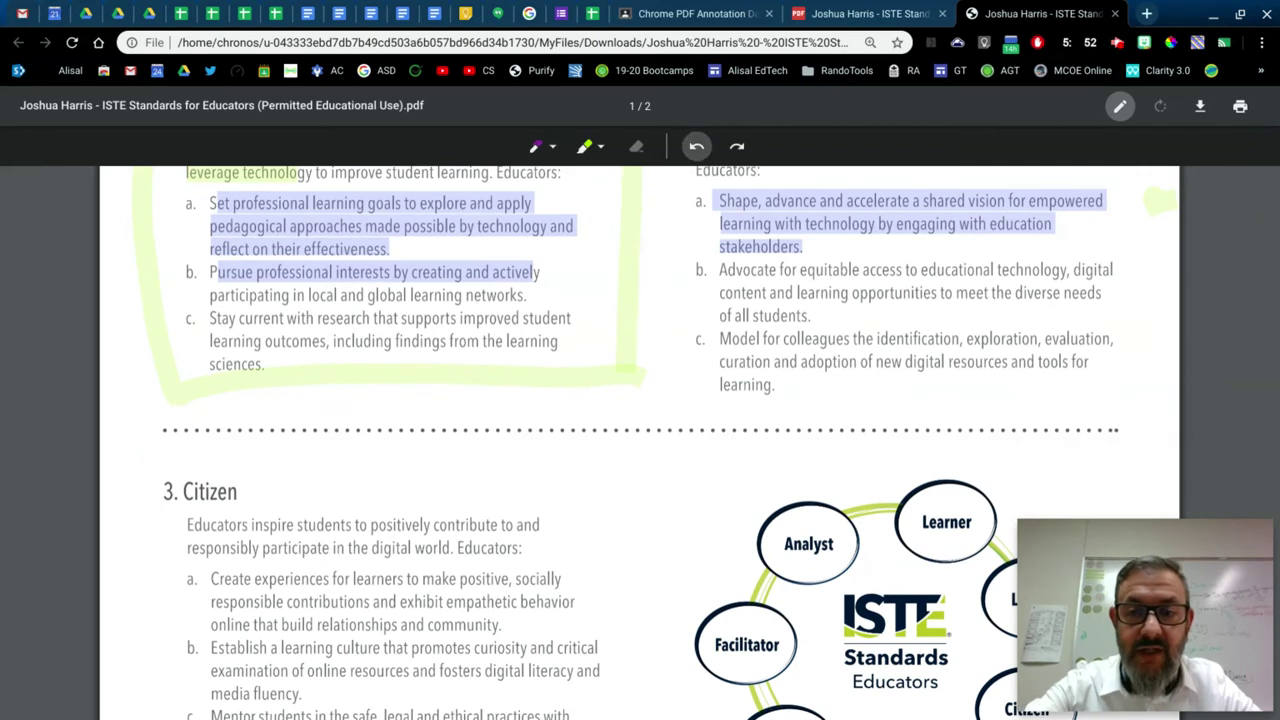
left_click(697, 146)
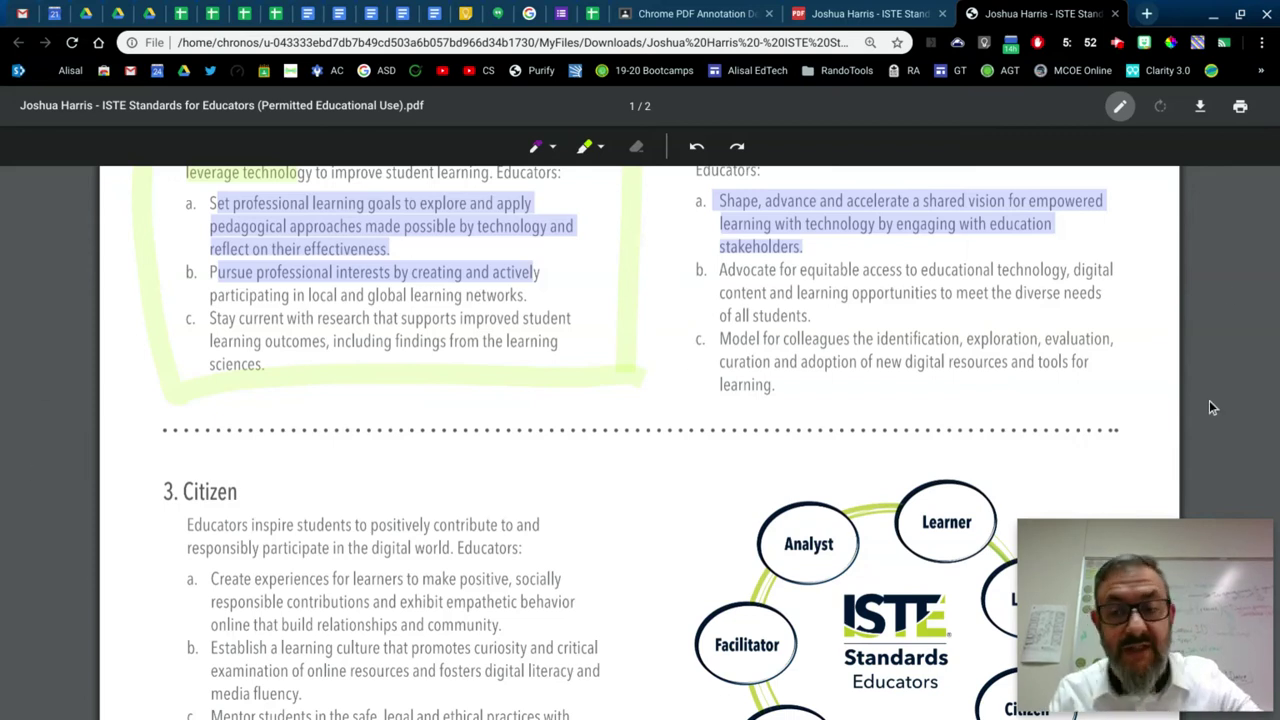
Scroll down to the '3. Citizen' section.
scroll(640, 440, "down", 1)
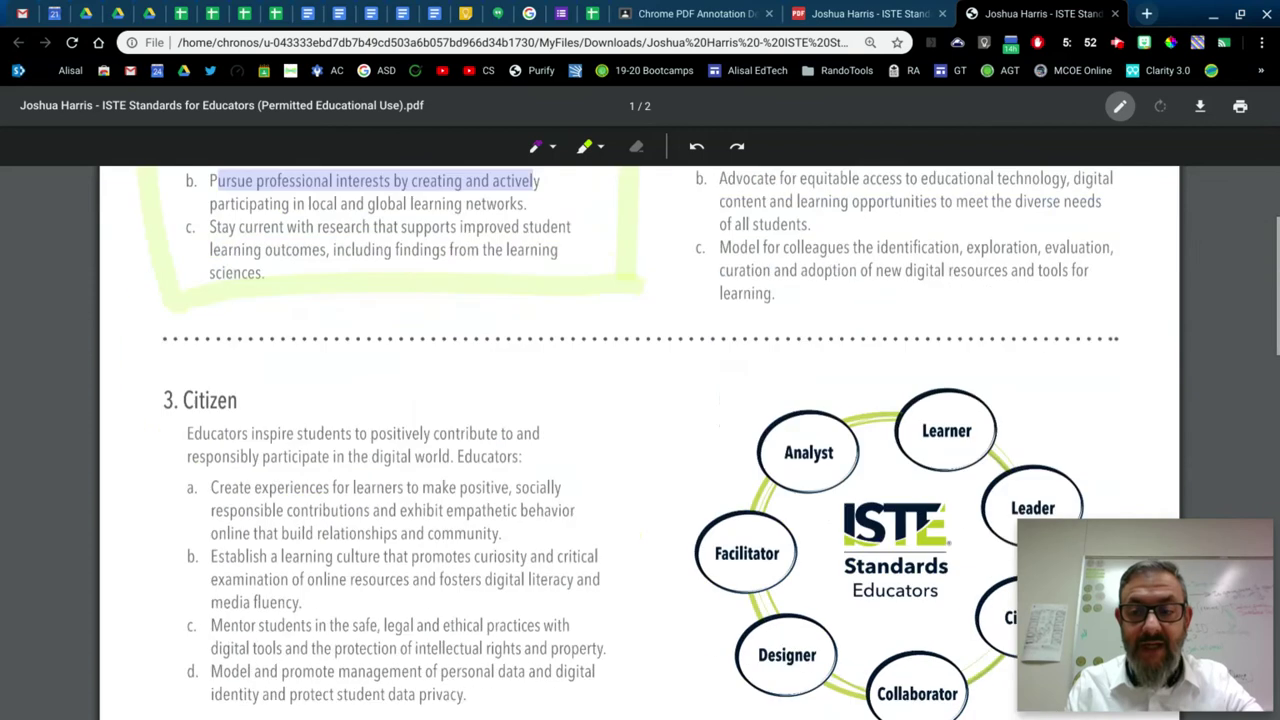
scroll(640, 440, "up", 2)
scroll(640, 440, "down", 1)
scroll(640, 440, "up", 2)
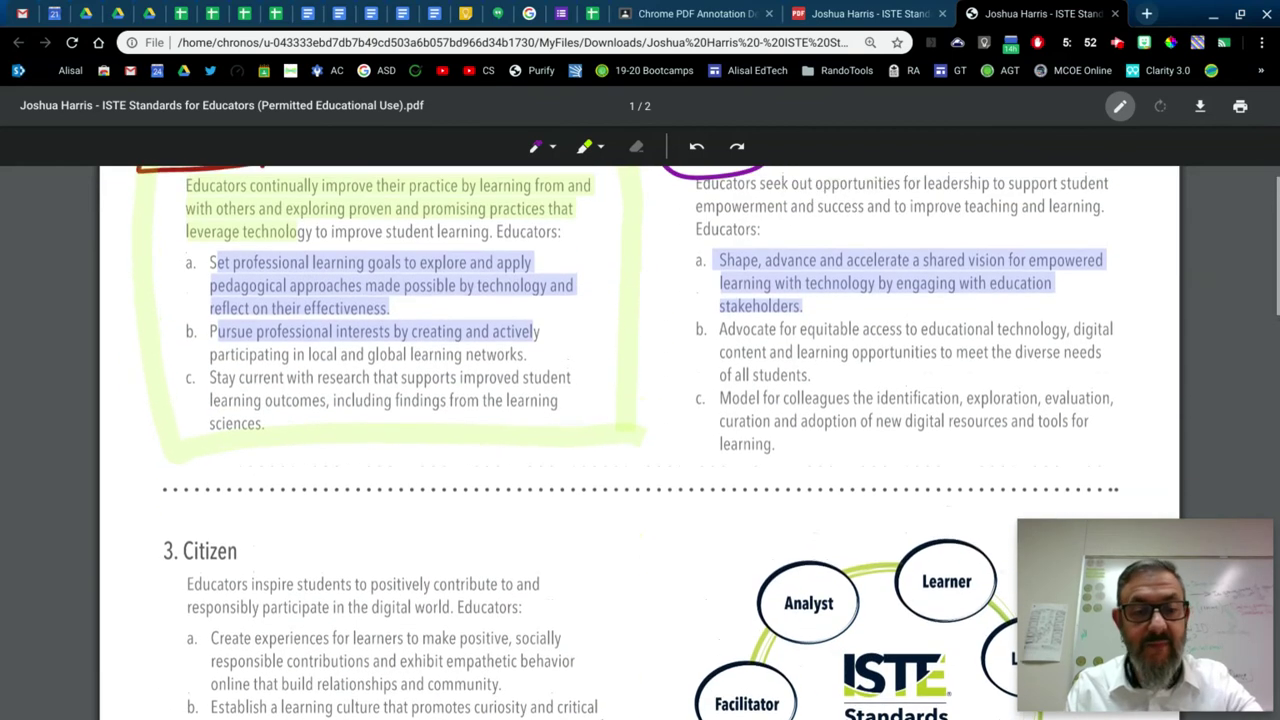
scroll(640, 440, "down", 4)
scroll(640, 440, "up", 3)
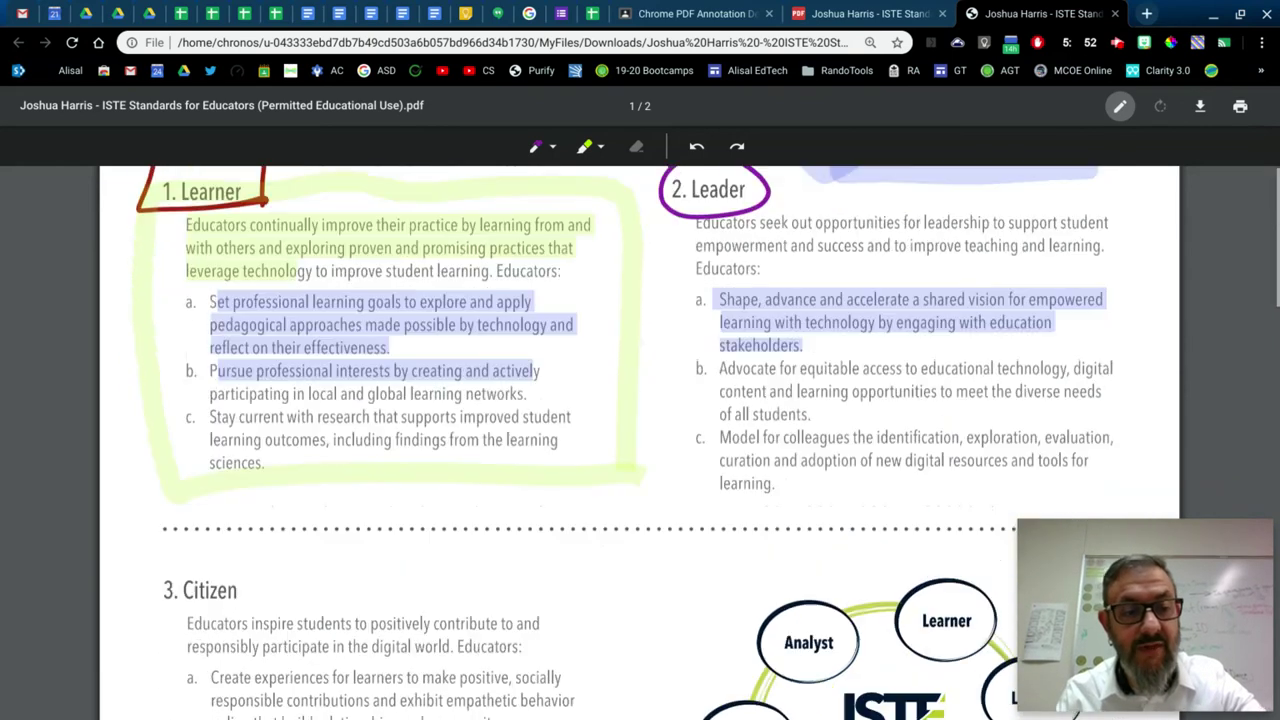
scroll(640, 440, "down", 3)
scroll(640, 440, "down", 1)
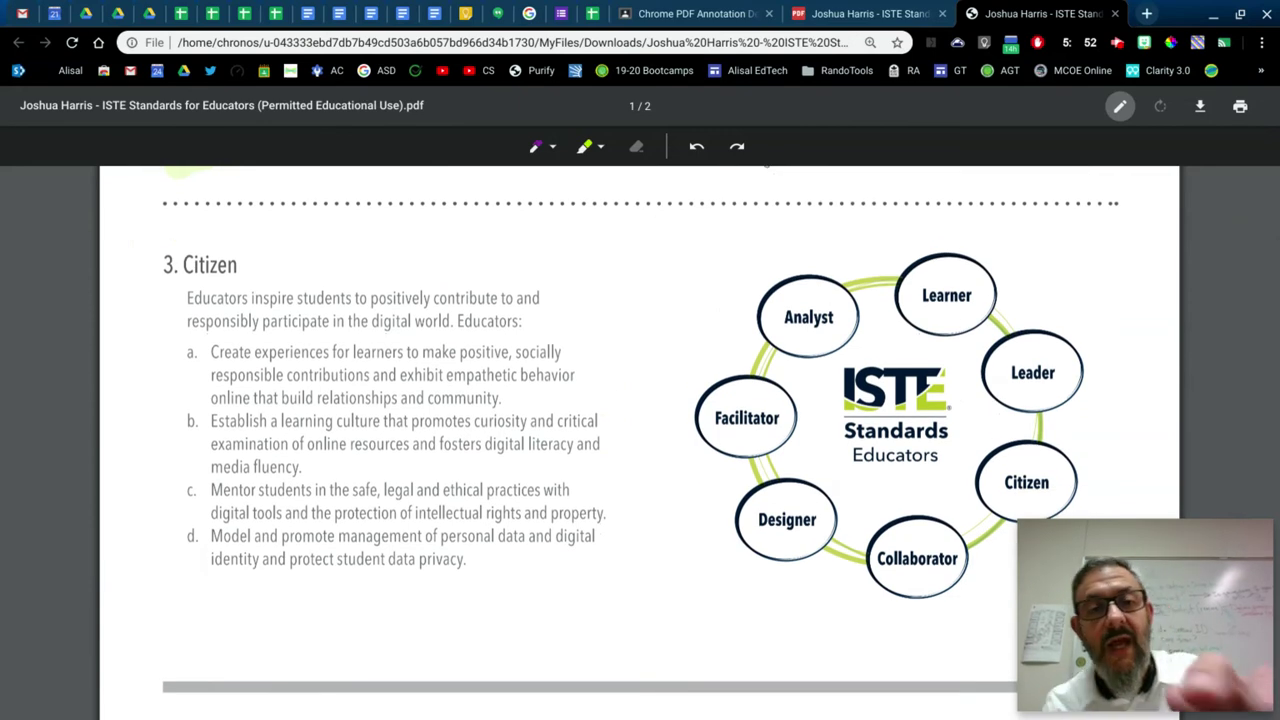
Switch the highlighter to purple and loop the Learner and Designer bubbles in the diagram.
left_click(590, 147)
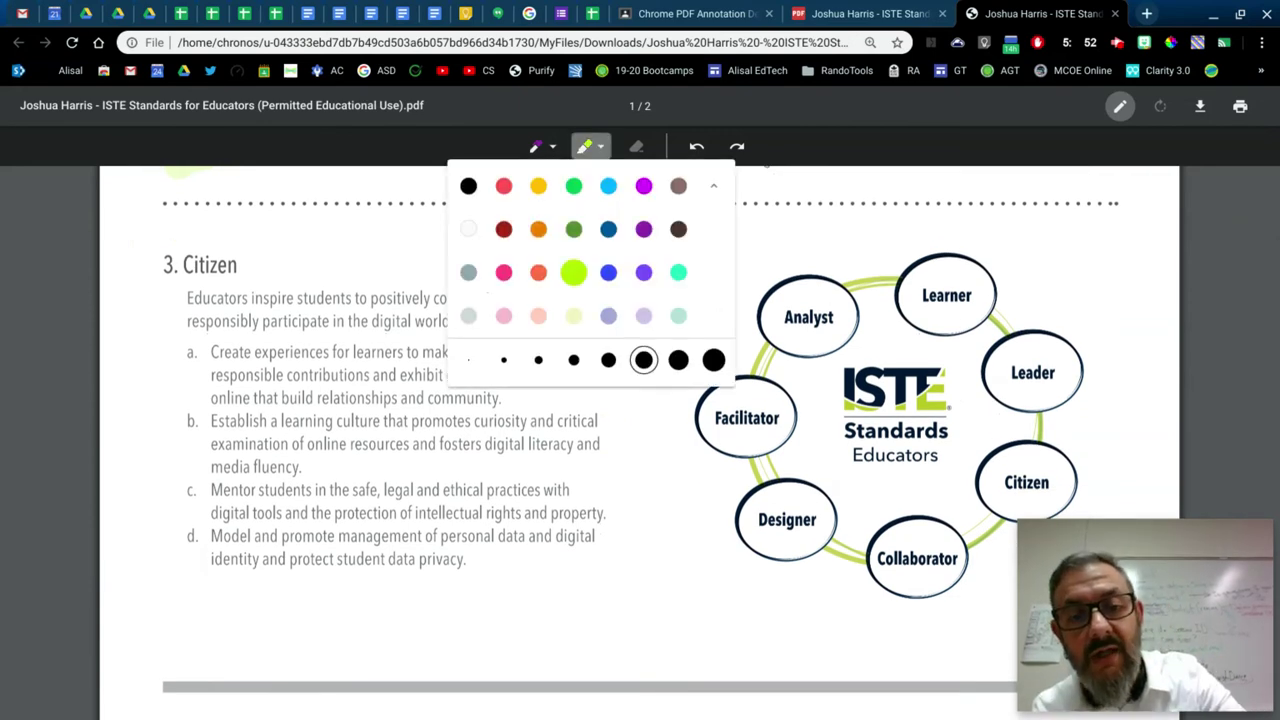
left_click(643, 229)
mouse_move(900, 246)
left_mouse_down()
mouse_move(930, 338)
mouse_move(902, 250)
left_mouse_up()
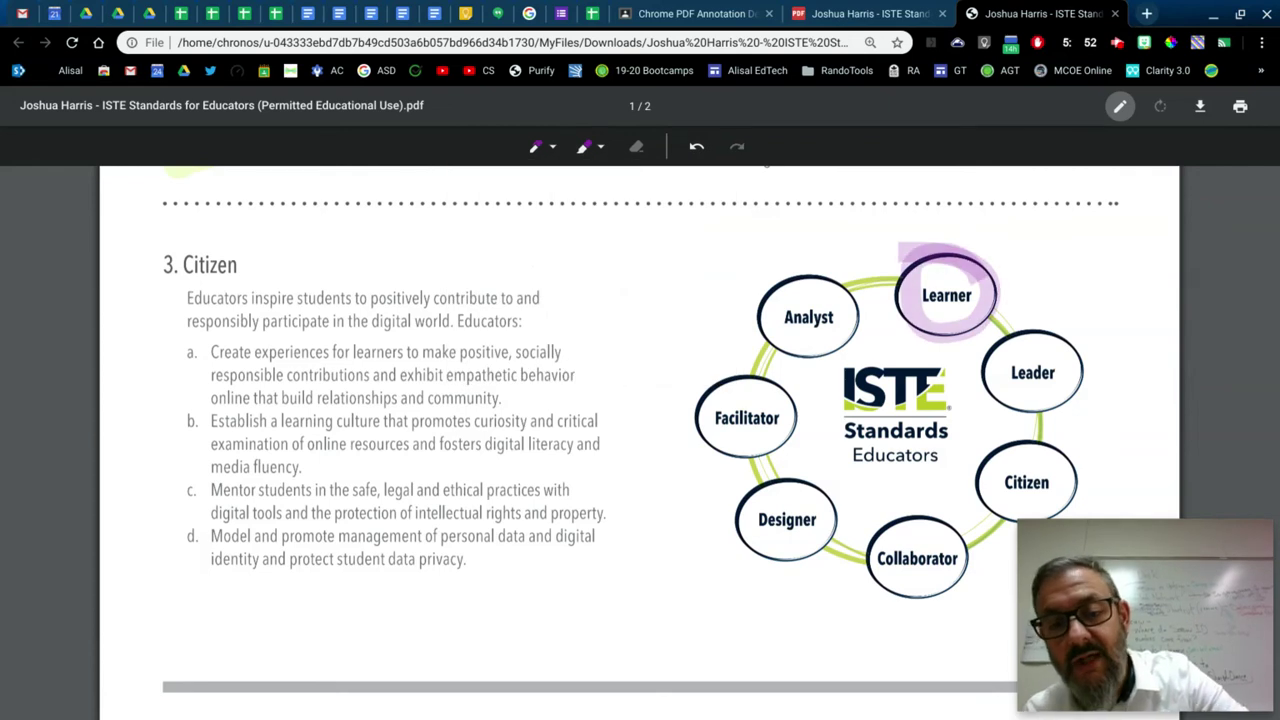
mouse_move(750, 490)
left_mouse_down()
mouse_move(770, 500)
mouse_move(765, 560)
mouse_move(775, 488)
left_mouse_up()
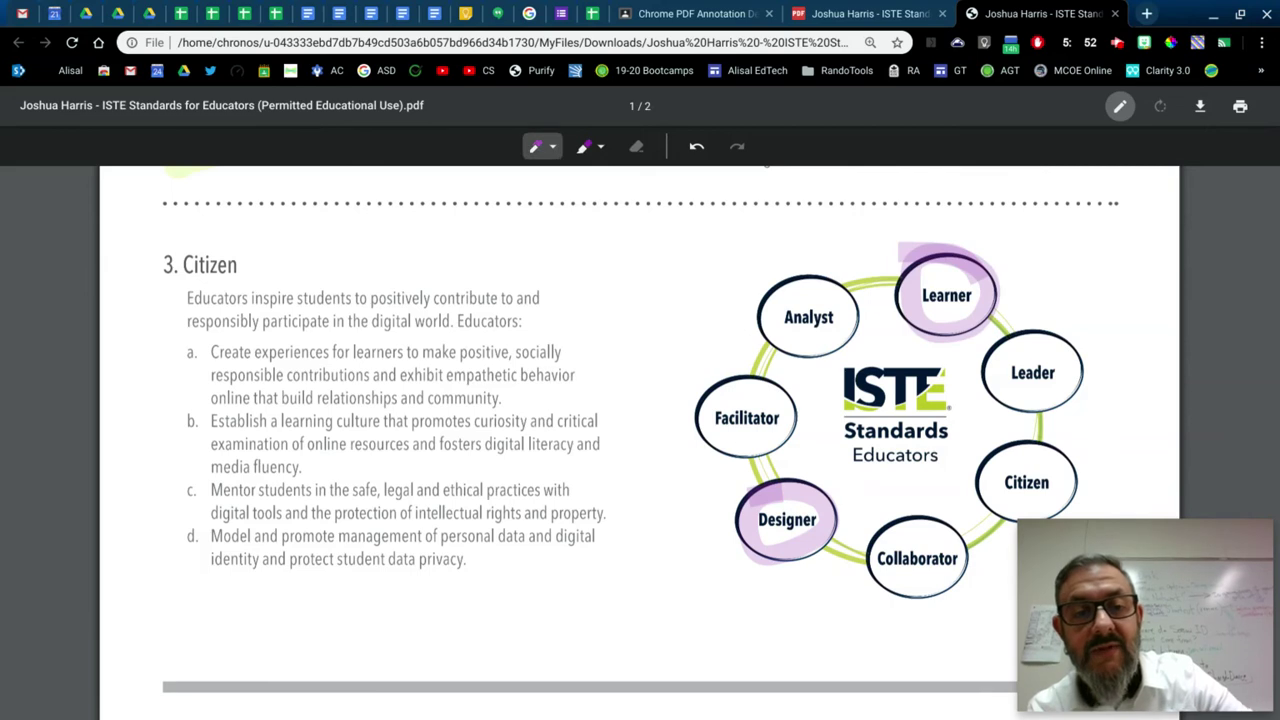
Set the pen to dark red and circle Facilitator in the diagram.
left_click(542, 146)
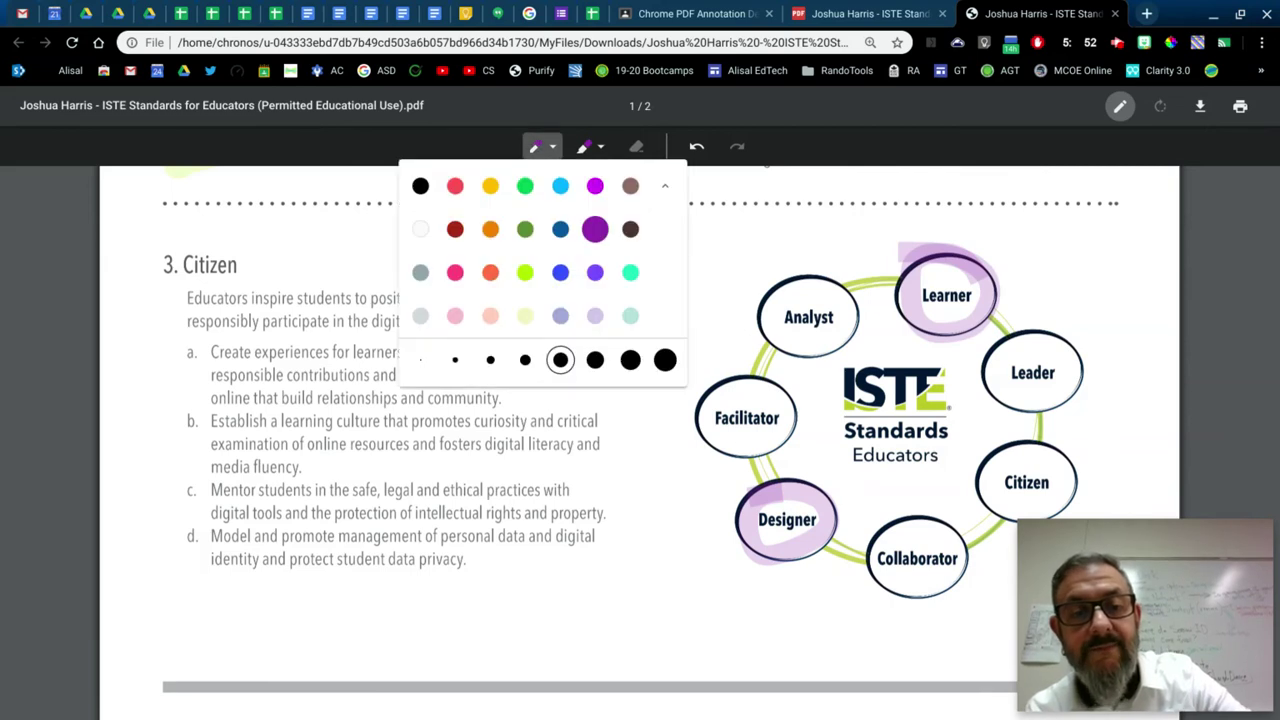
left_click(455, 229)
scroll(640, 430, "up", 1)
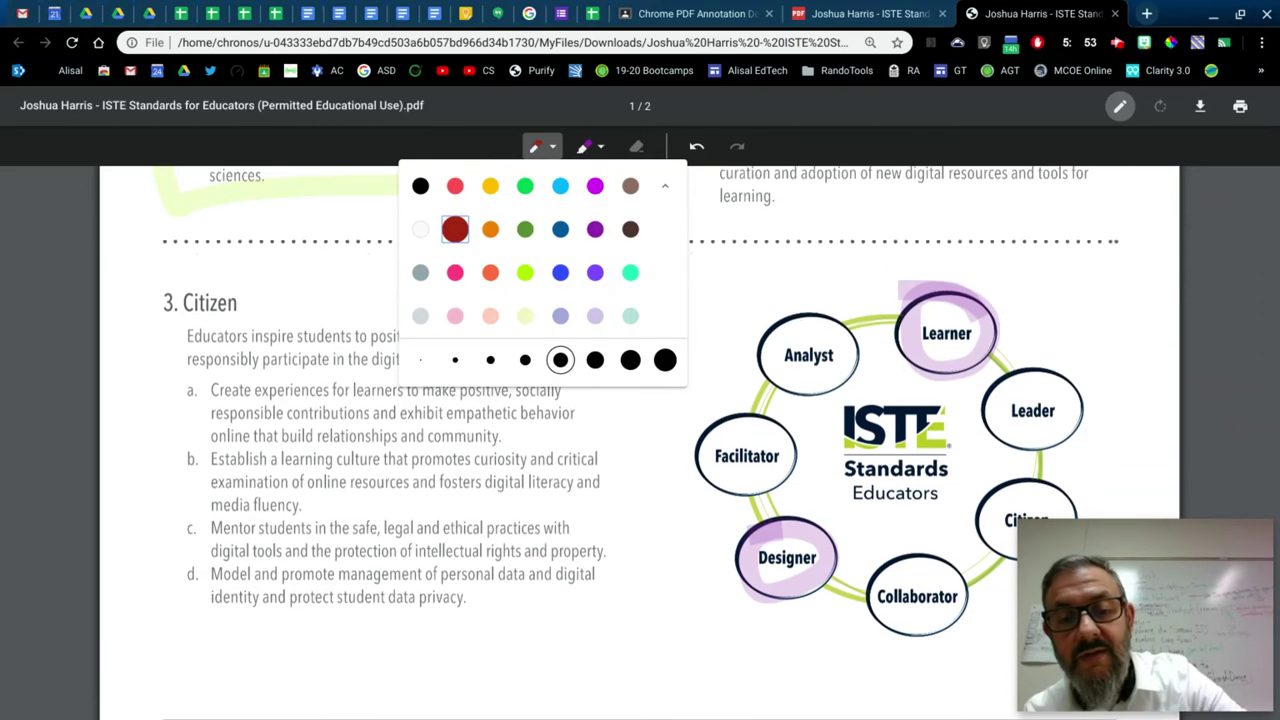
left_click(649, 453)
mouse_move(688, 412)
left_mouse_down()
mouse_move(748, 504)
mouse_move(676, 406)
mouse_move(745, 405)
left_mouse_up()
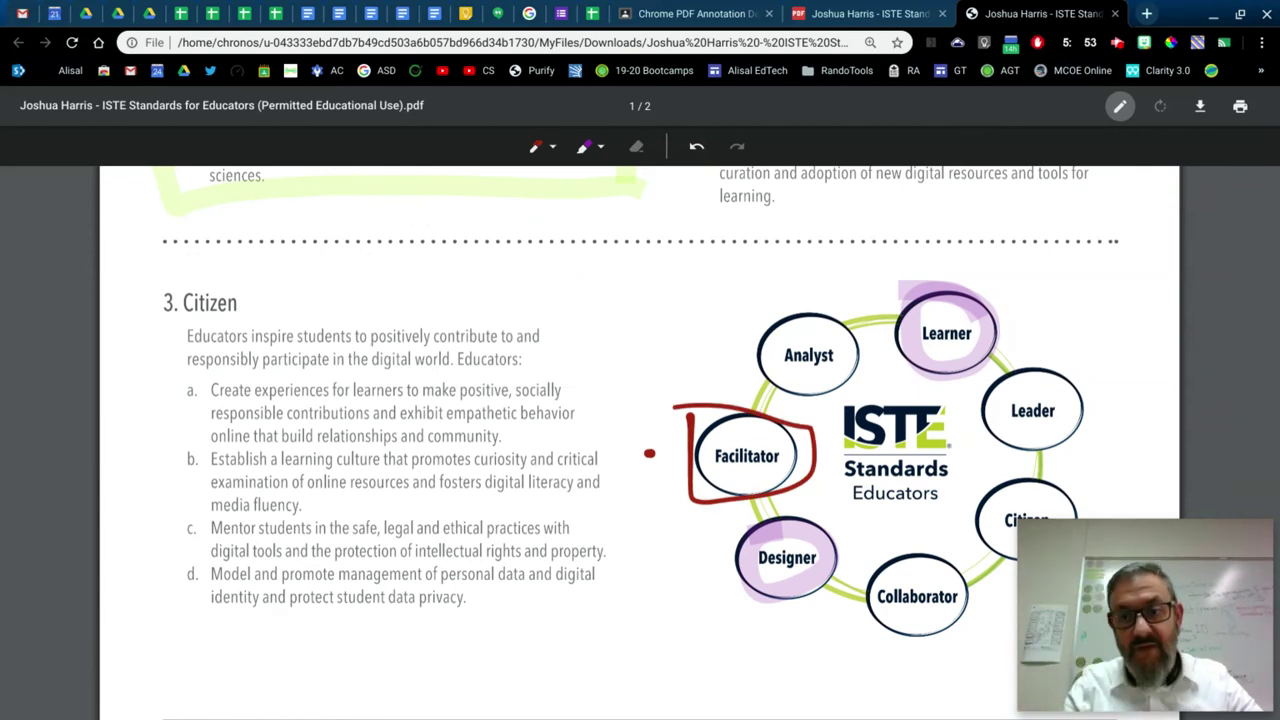
left_click(1115, 14)
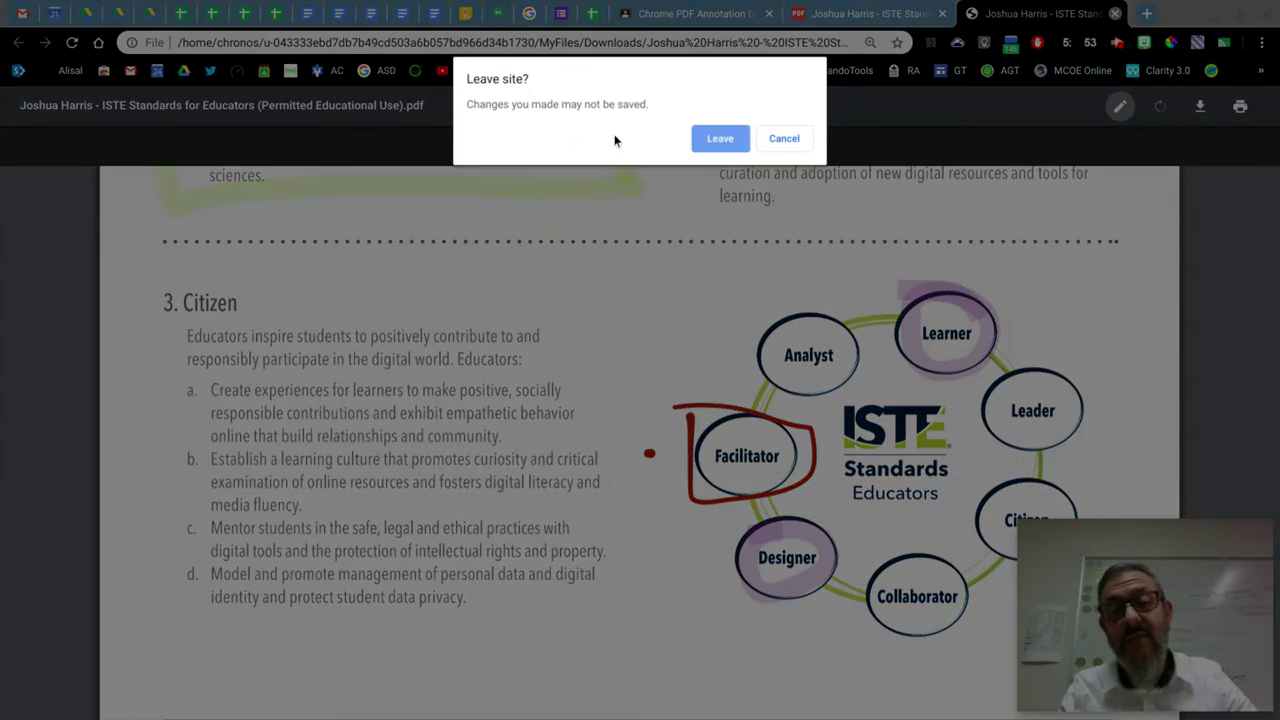
left_click(785, 140)
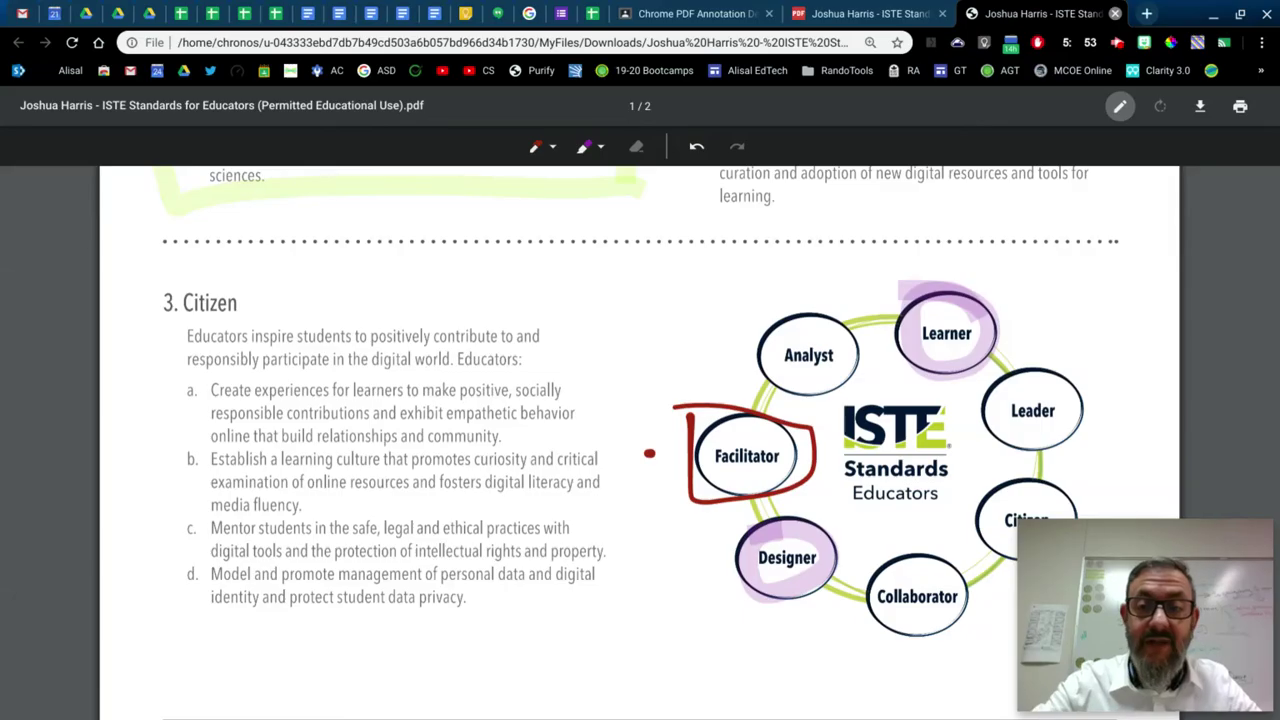
Download the PDF, prefix its filename with 'Annotated ' and target Google Drive's My Drive.
left_click(1199, 108)
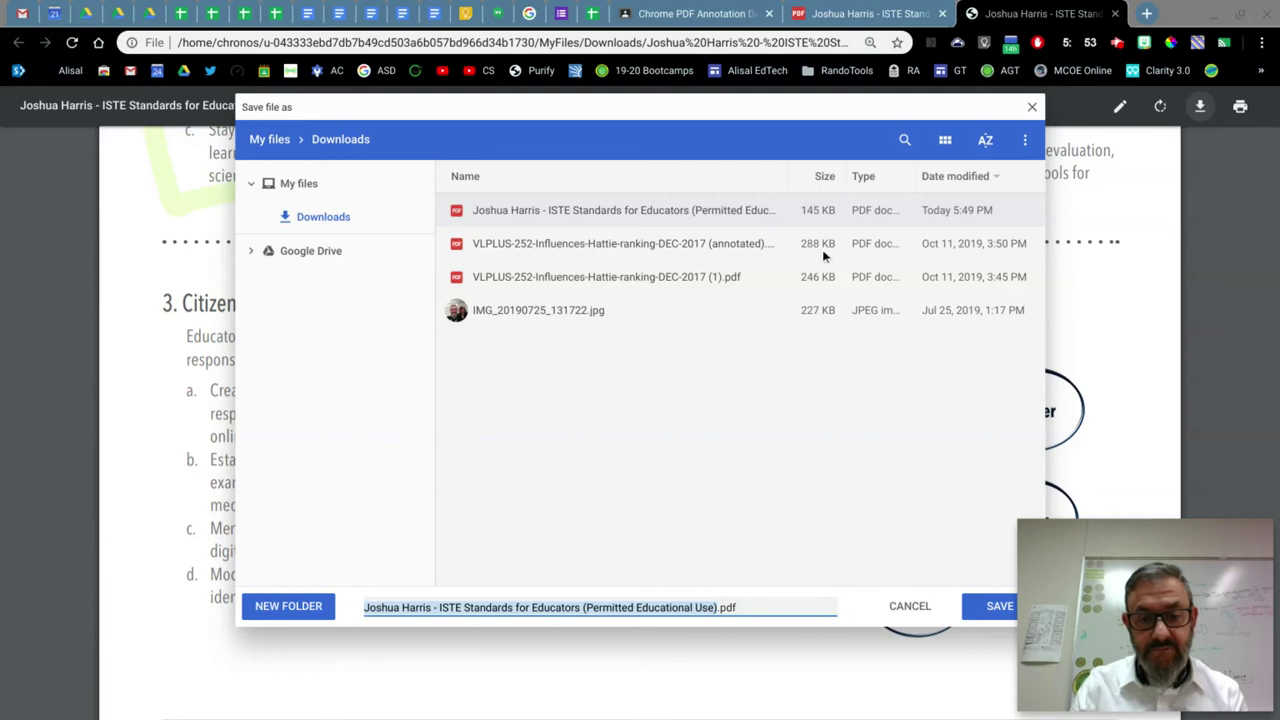
left_click(366, 610)
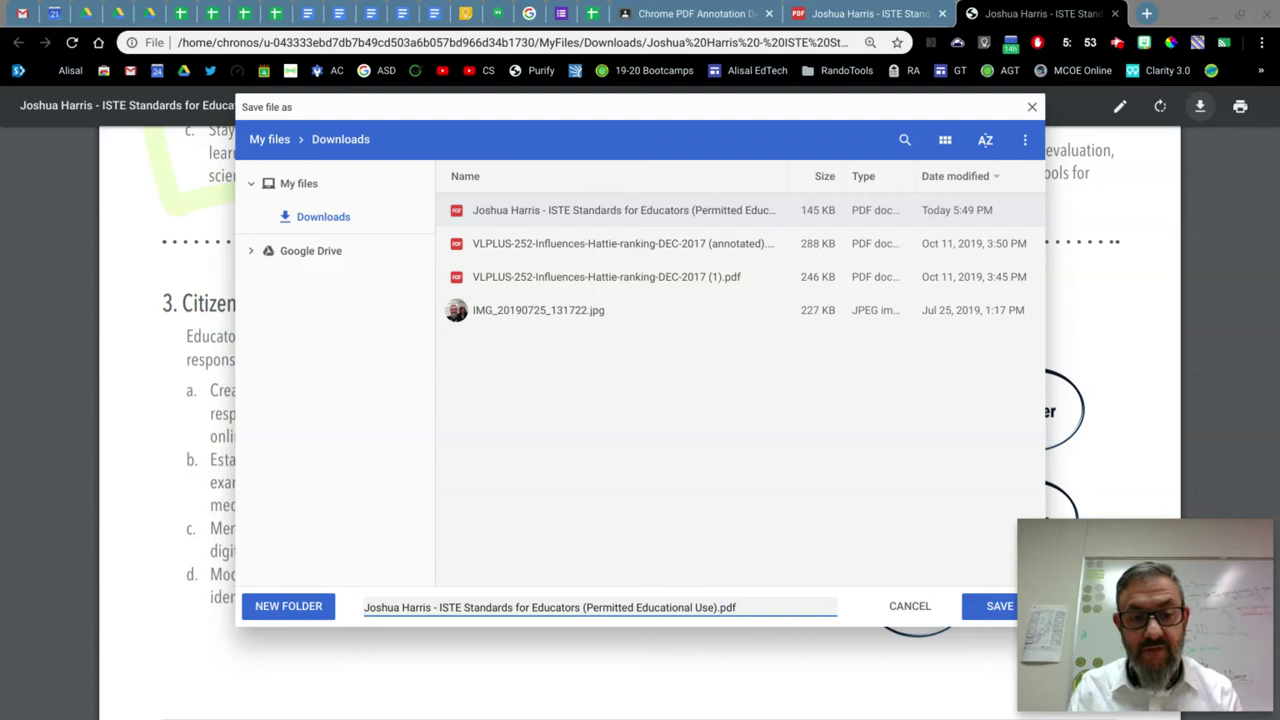
type("A")
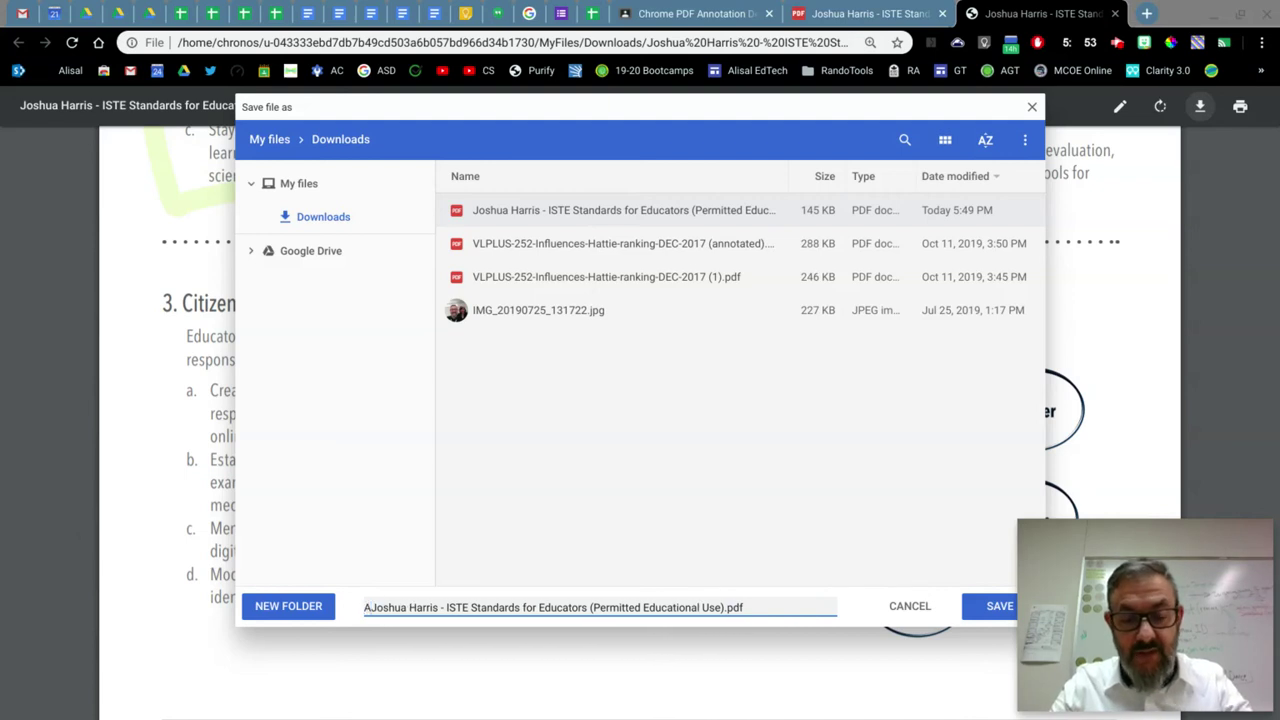
type("nnotated")
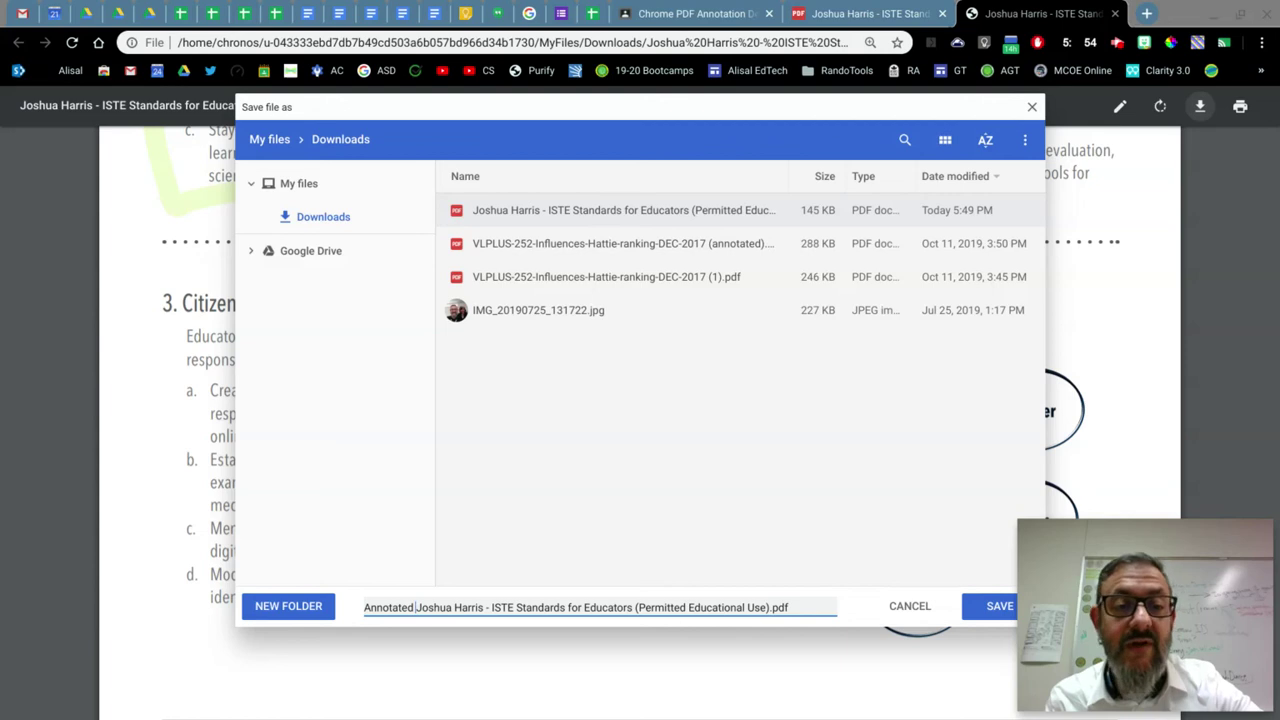
left_click(310, 250)
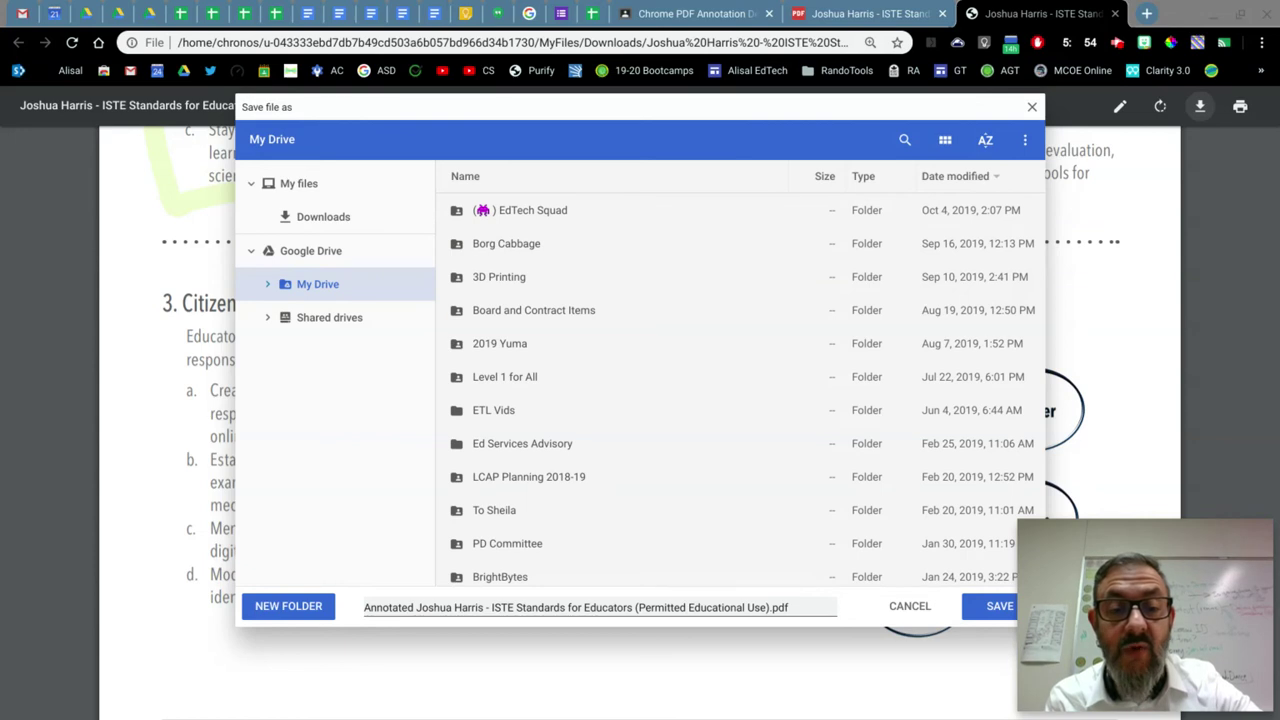
Confirm saving the Annotated ISTE Standards copy into the My Drive folder.
scroll(743, 389, "down", 5)
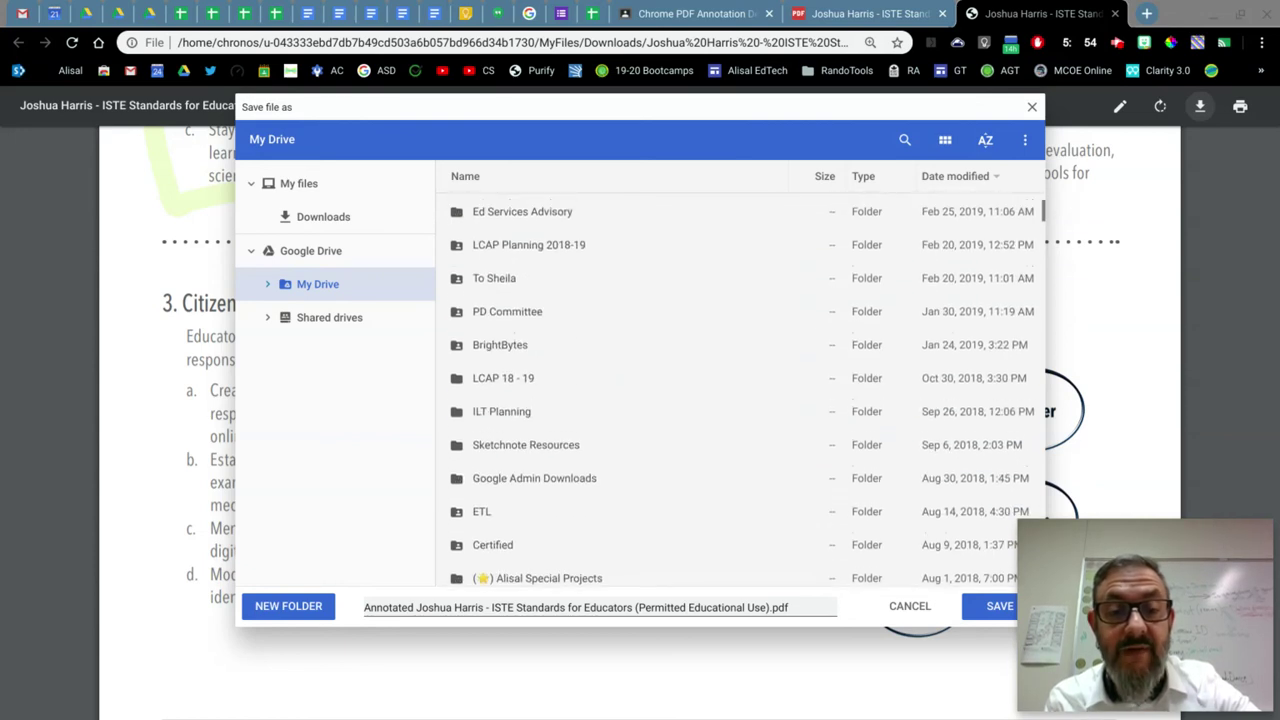
scroll(743, 389, "up", 5)
scroll(743, 389, "up", 1)
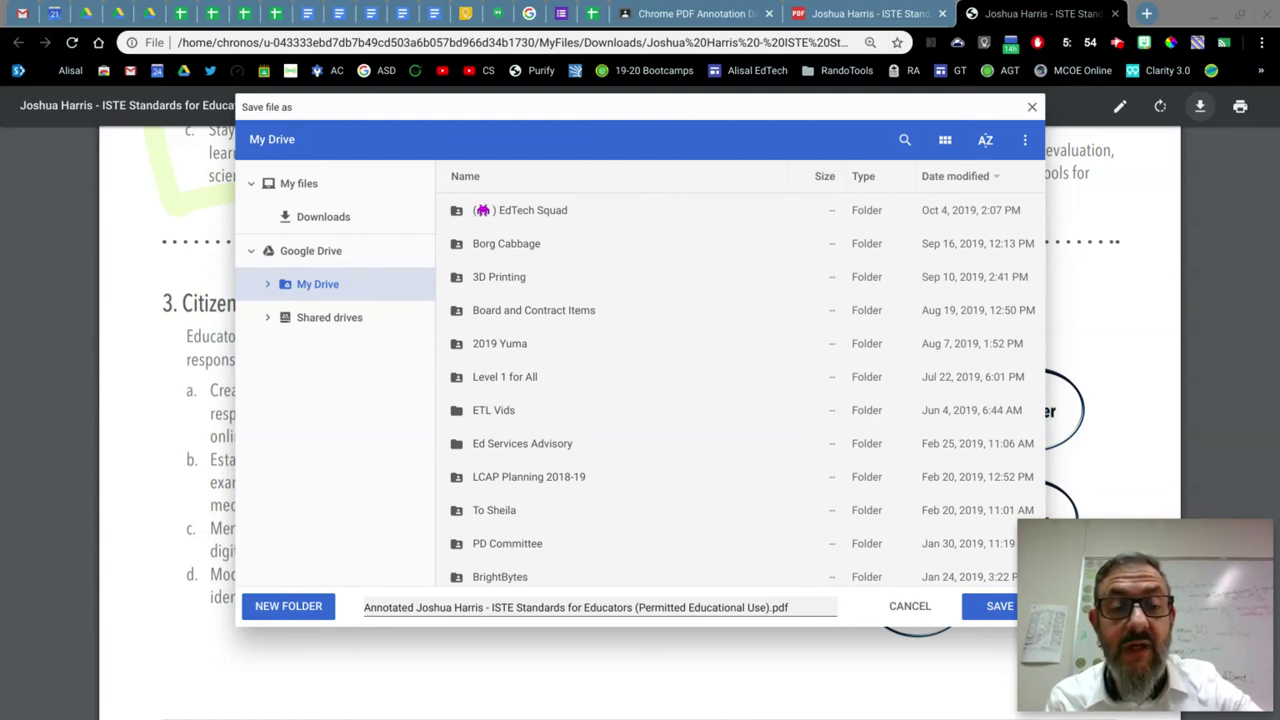
key("Return")
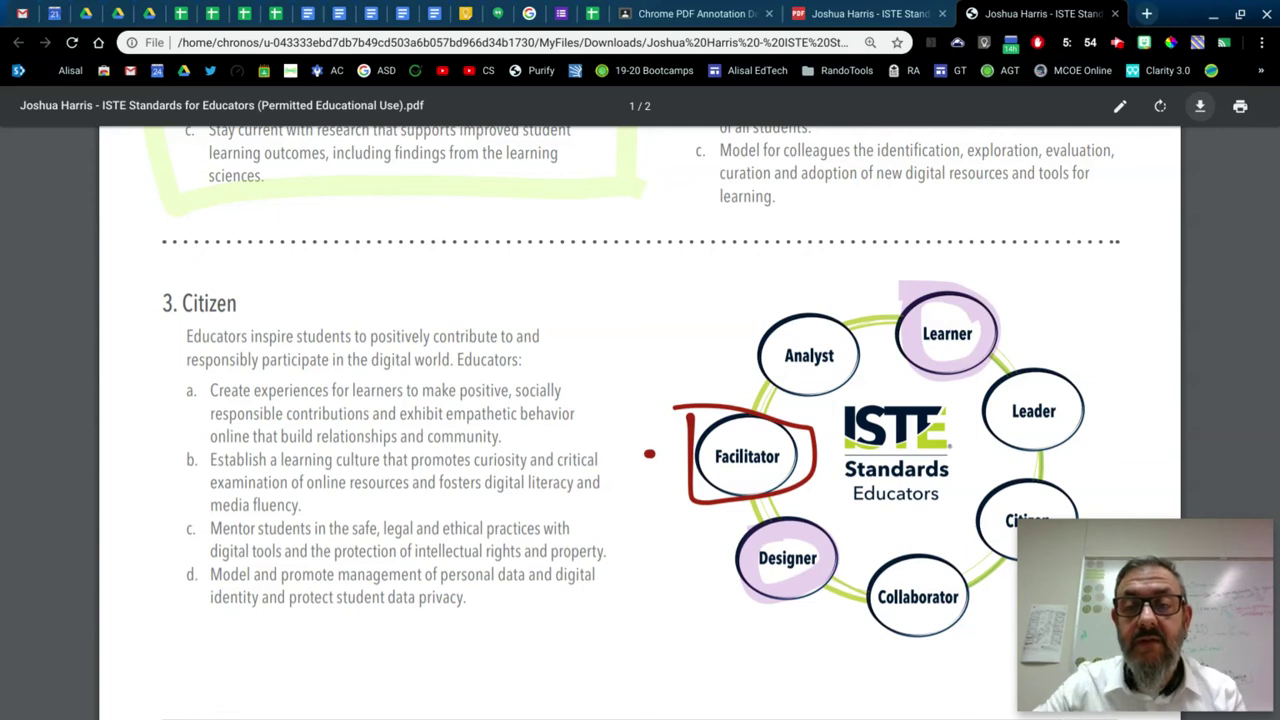
Close the local PDF viewer tab and the Drive preview tab of the original PDF.
left_click(1115, 14)
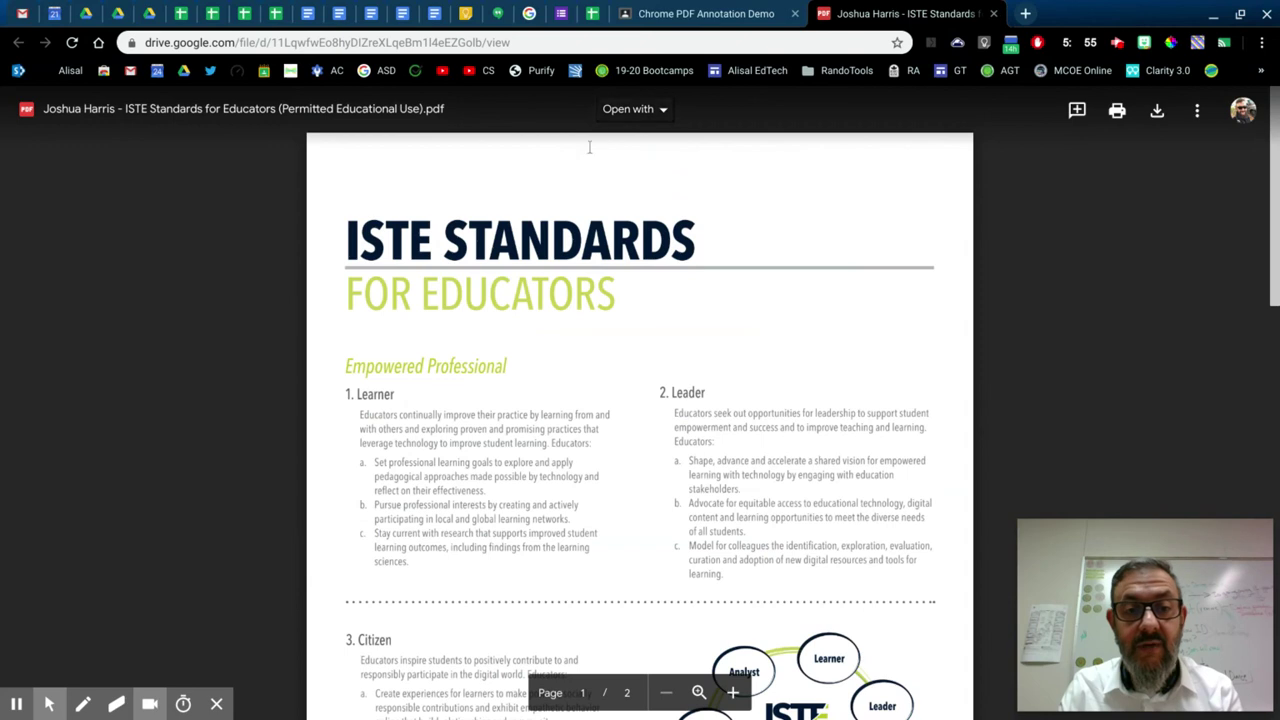
left_click(993, 14)
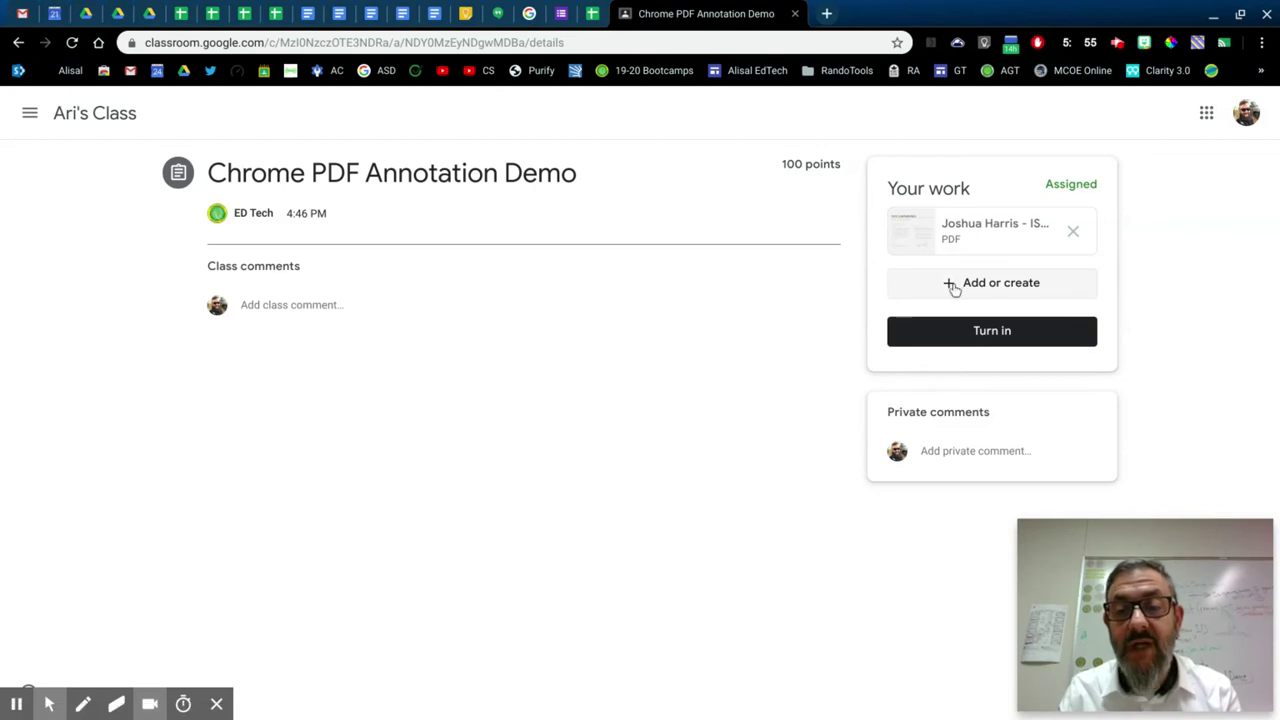
Add the Annotated ISTE Standards PDF from Google Drive's Recent files to Your work.
left_click(953, 287)
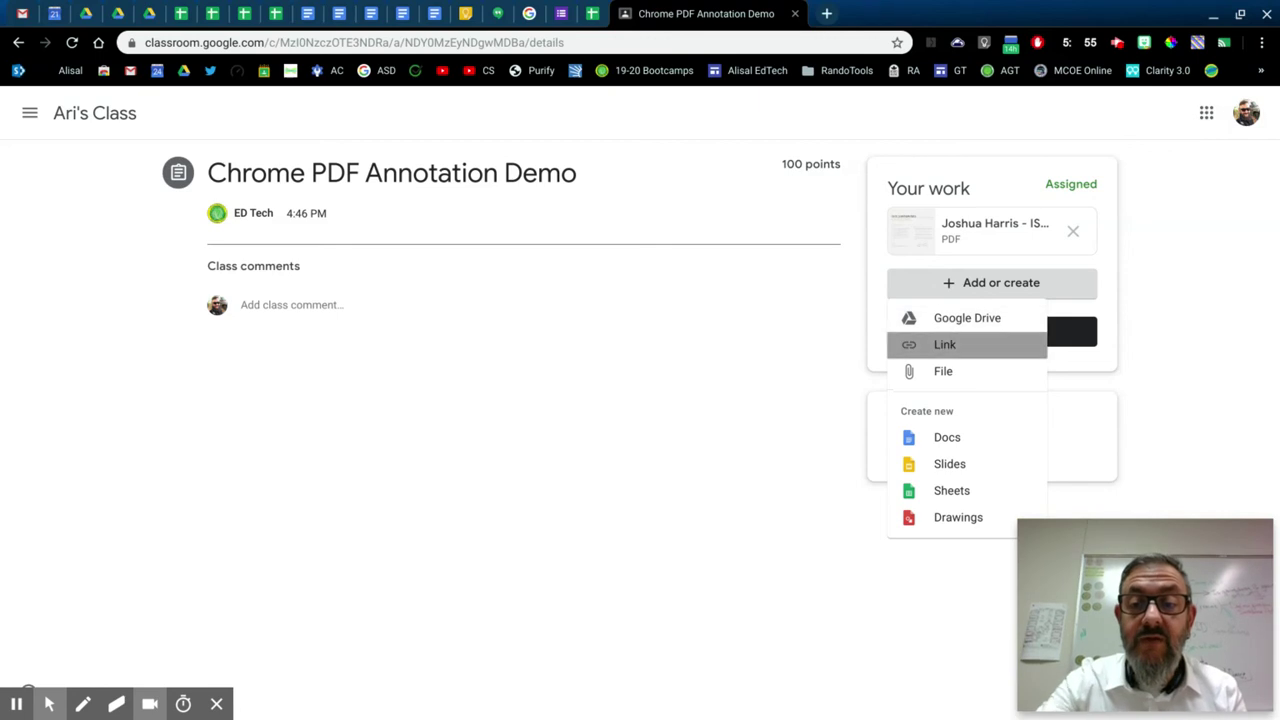
left_click(944, 344)
left_click(664, 459)
left_click(1005, 285)
left_click(957, 318)
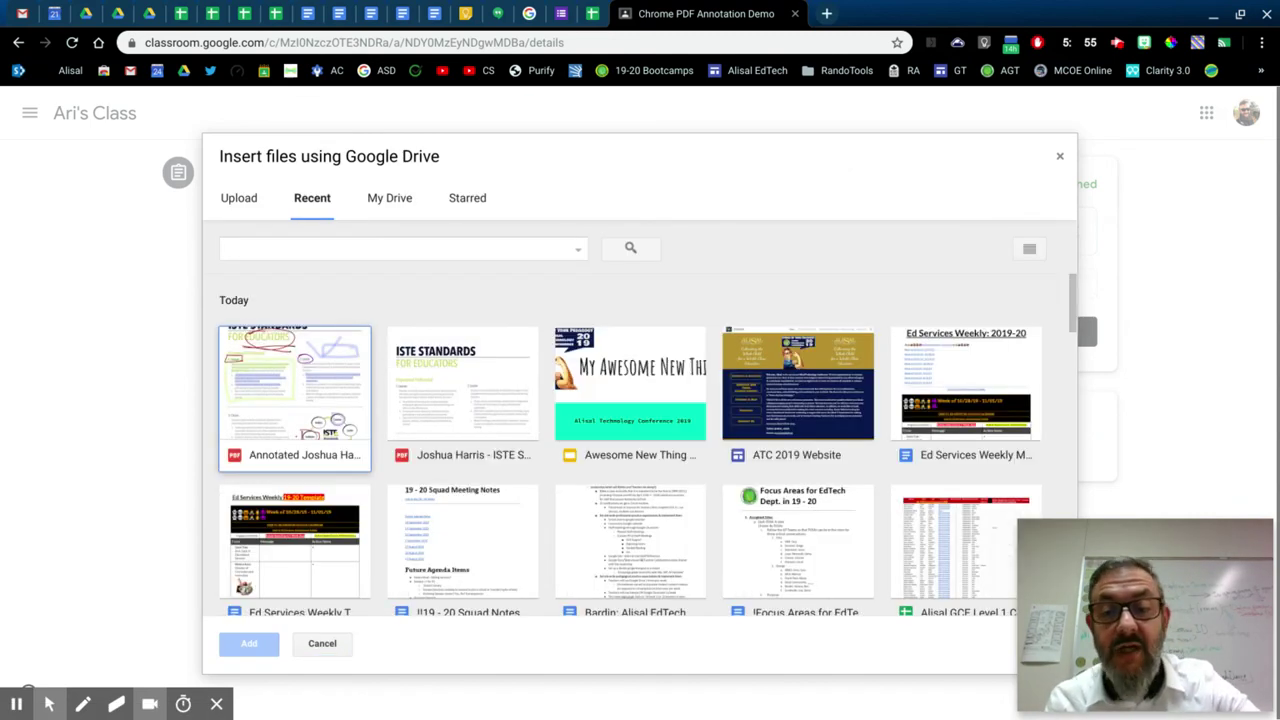
left_click(1027, 247)
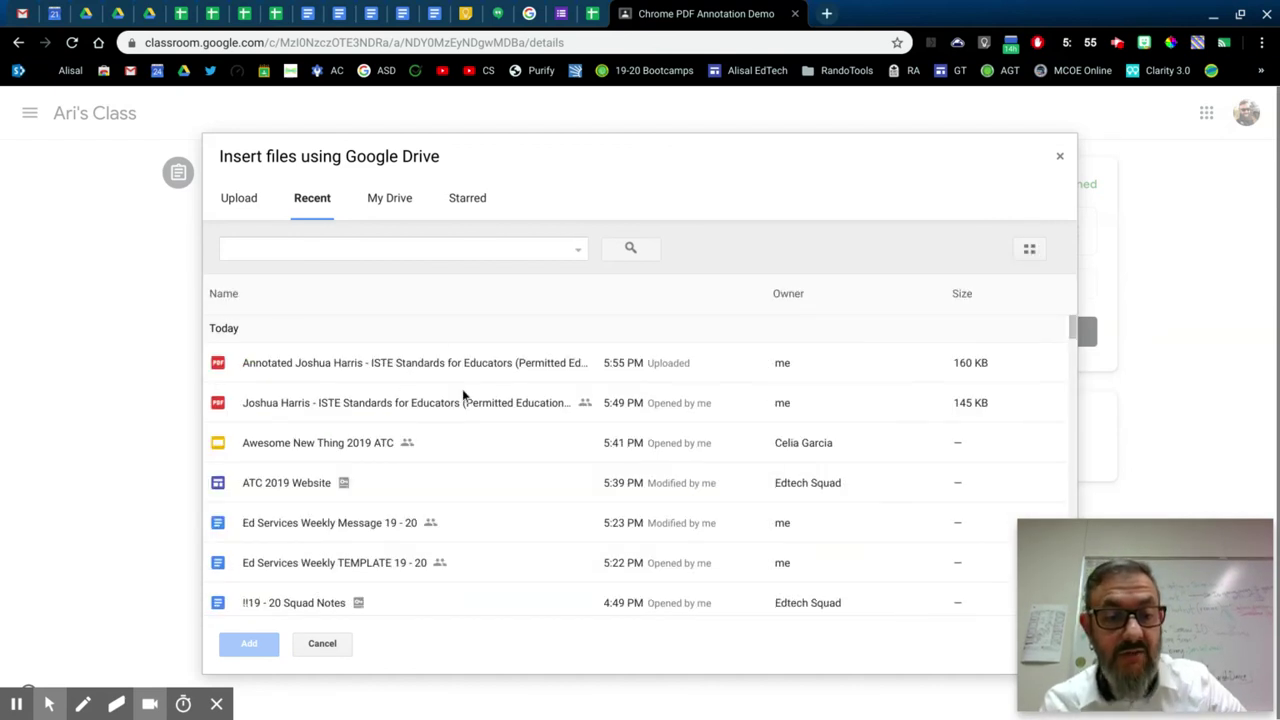
left_click(1029, 248)
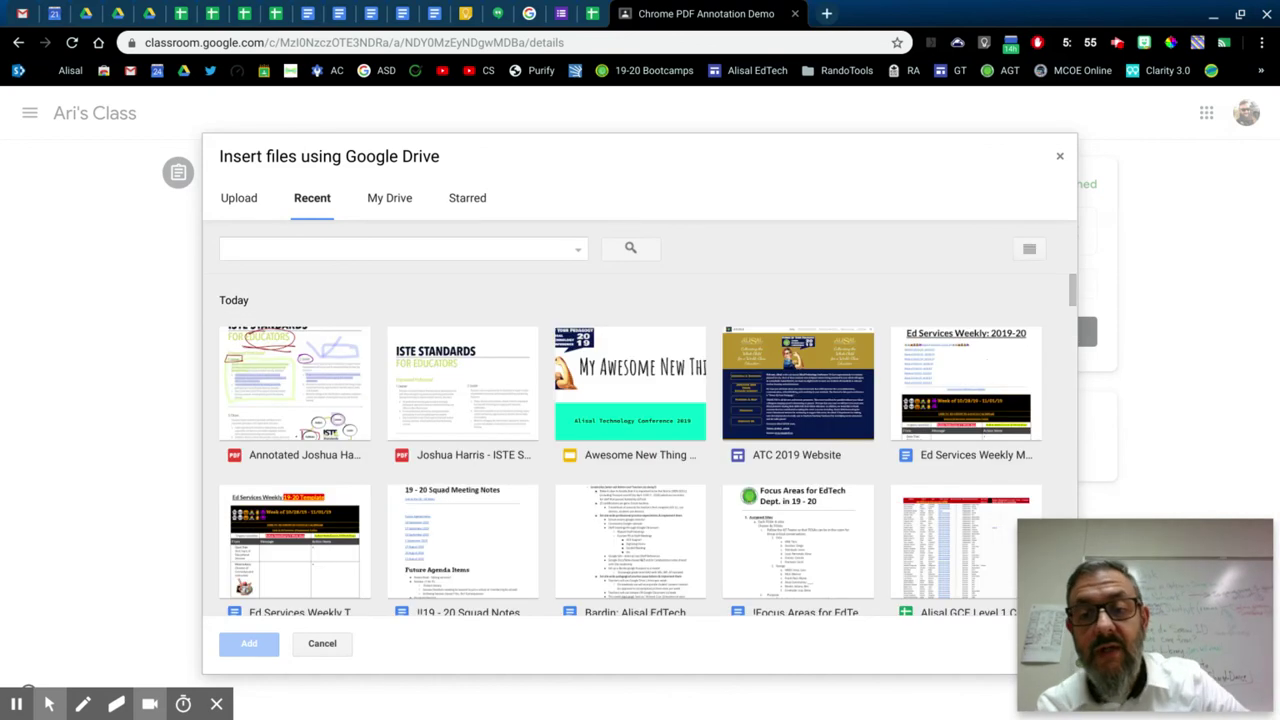
left_click(297, 414)
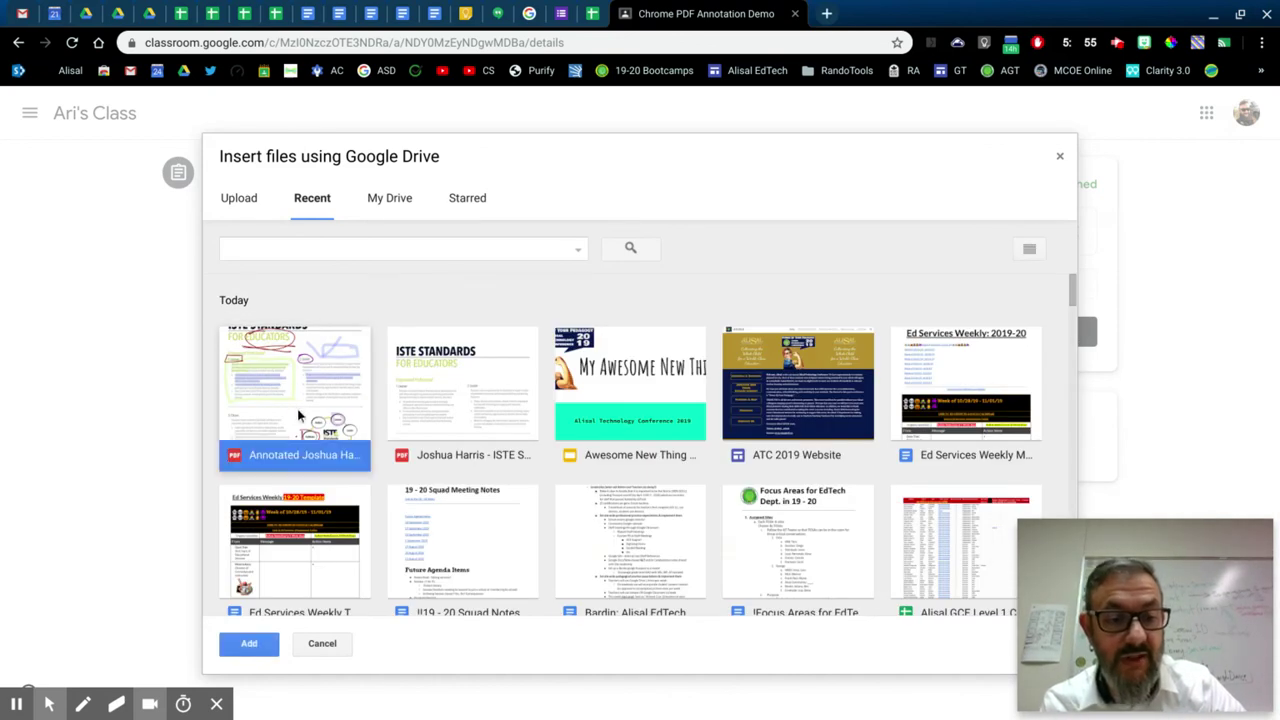
left_click(260, 650)
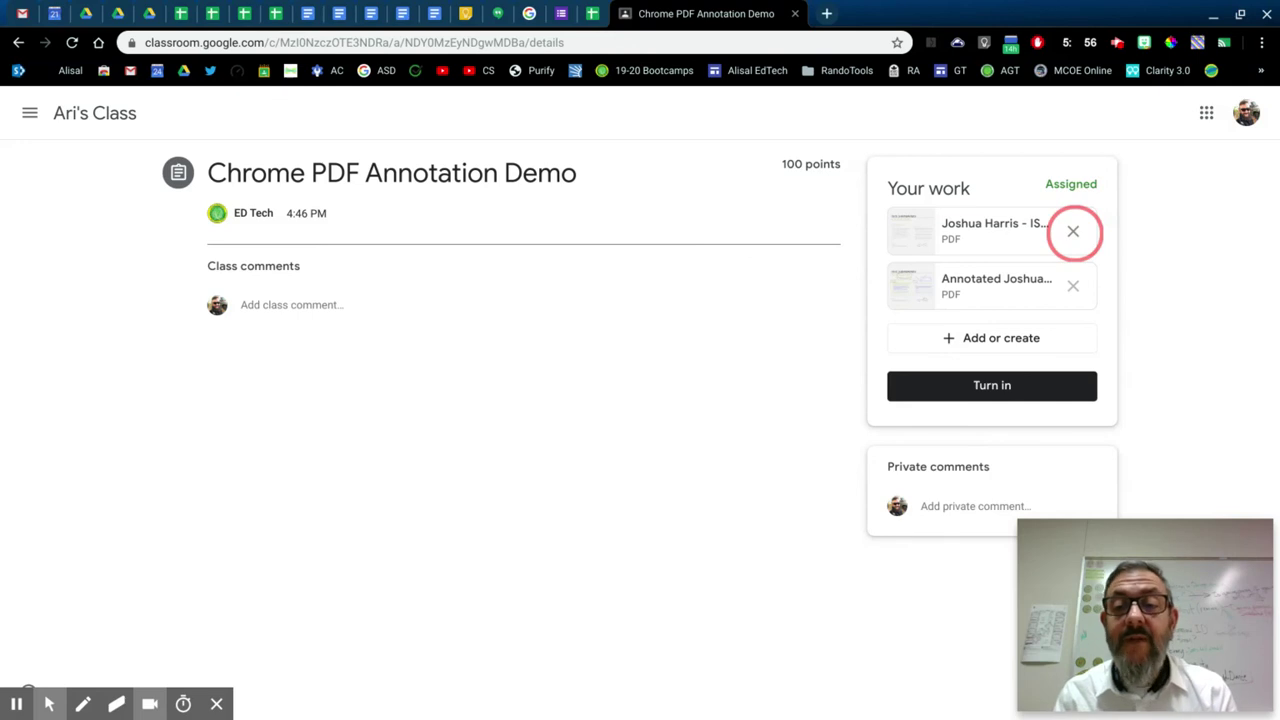
left_click(985, 387)
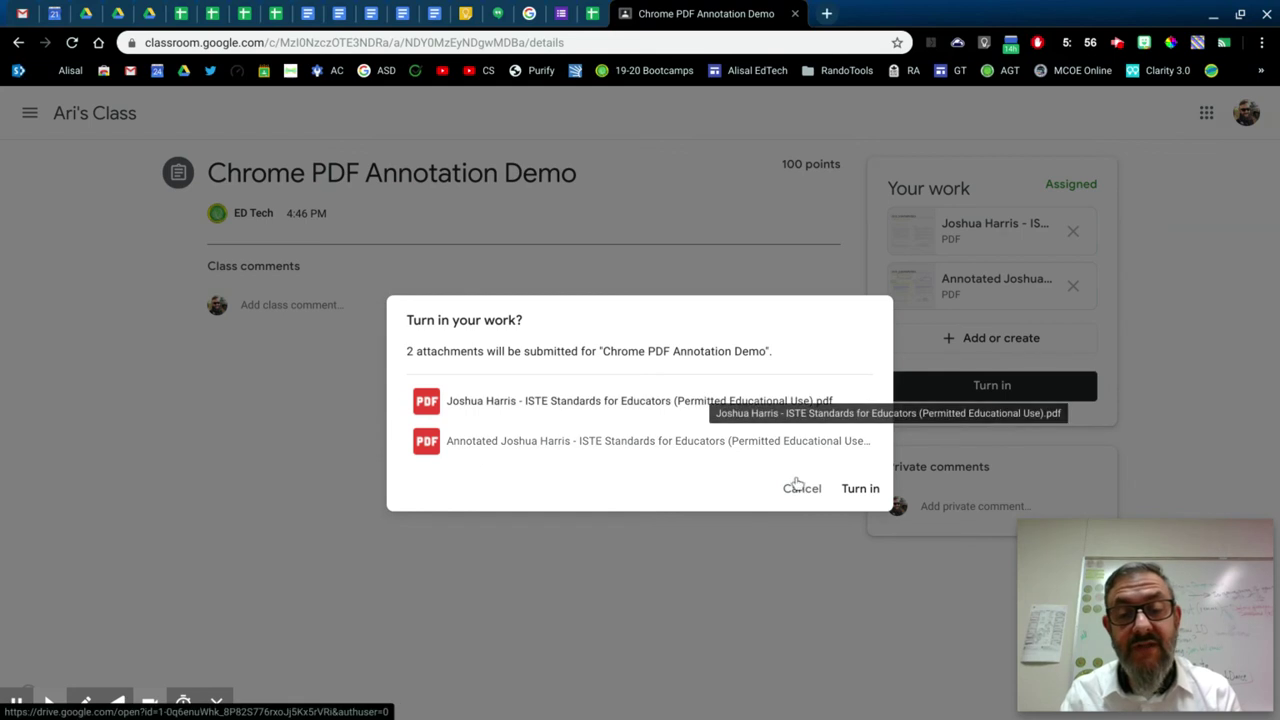
left_click(801, 488)
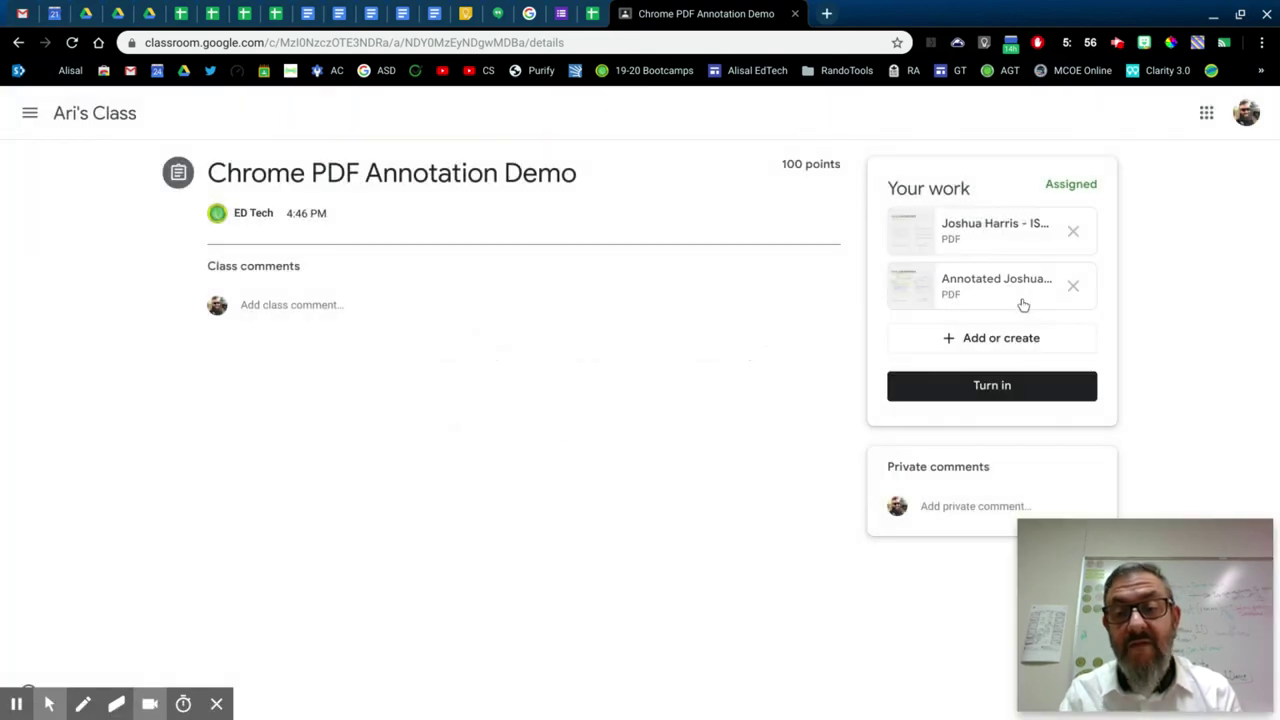
Remove the original unannotated PDF attachment, then start Turn in with only the Annotated copy.
left_click(1073, 232)
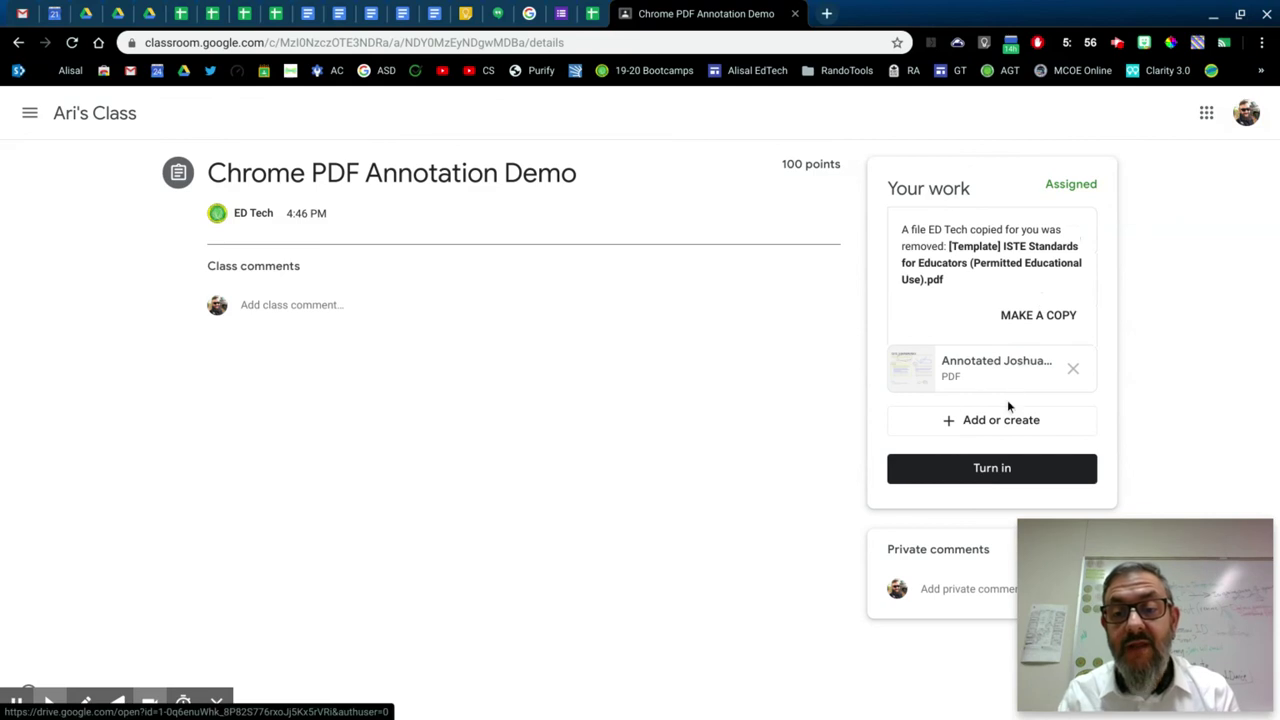
left_click(984, 465)
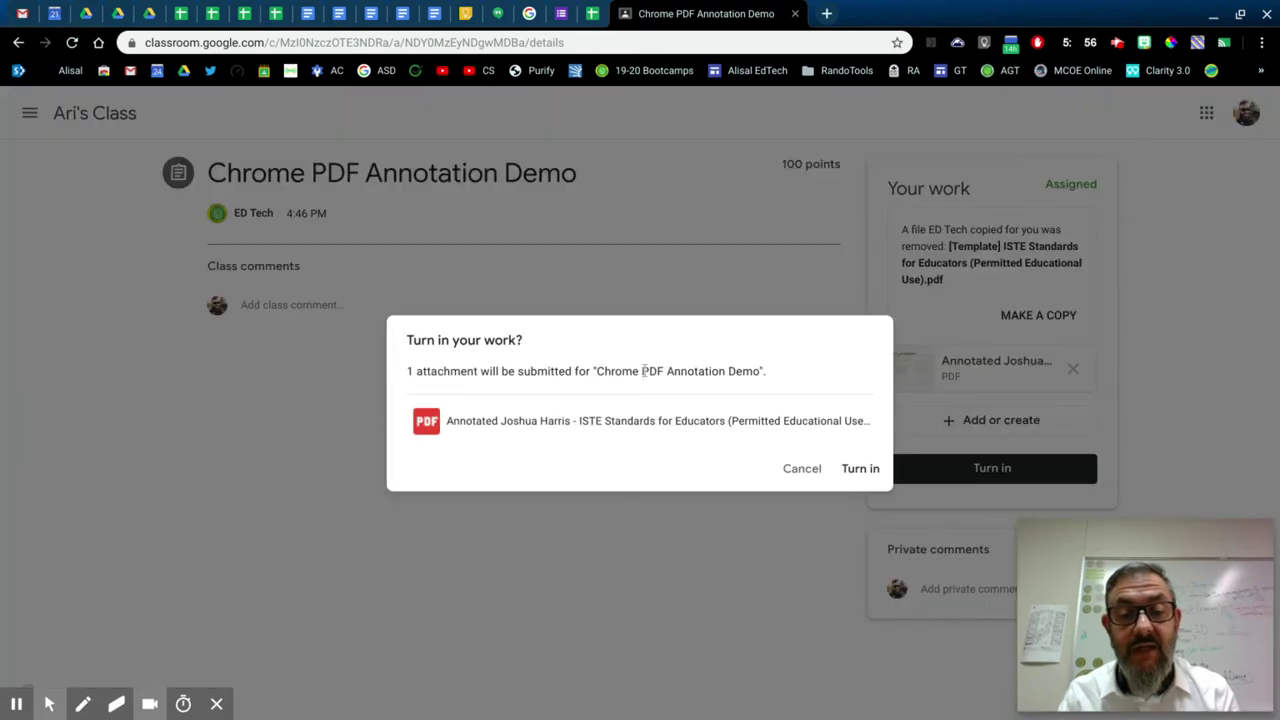